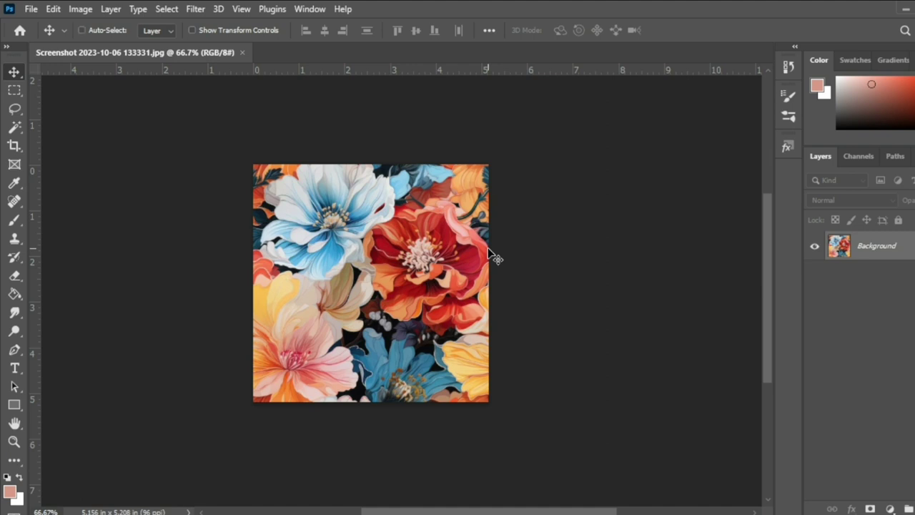
# Zoom and scroll around the floral pattern to inspect the red flower's detail
pyautogui.hotkey('ctrl', '+')
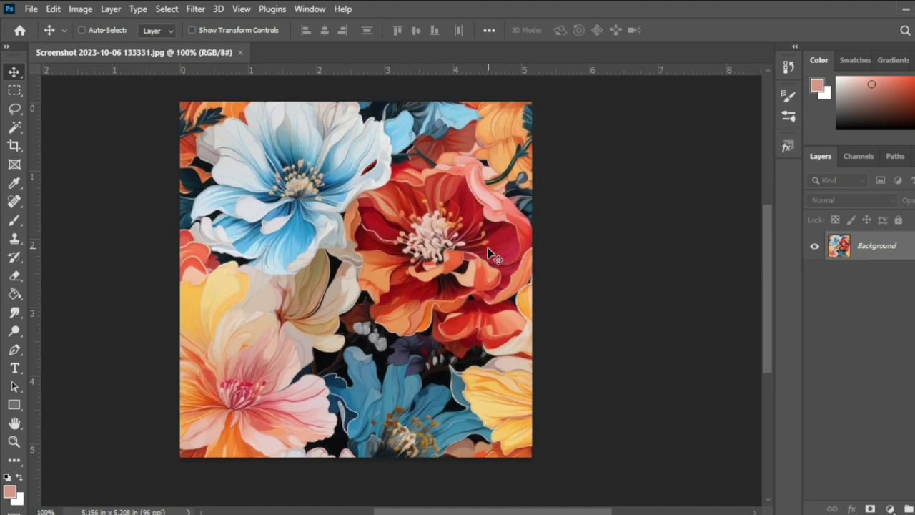
pyautogui.hotkey('ctrl', '+')
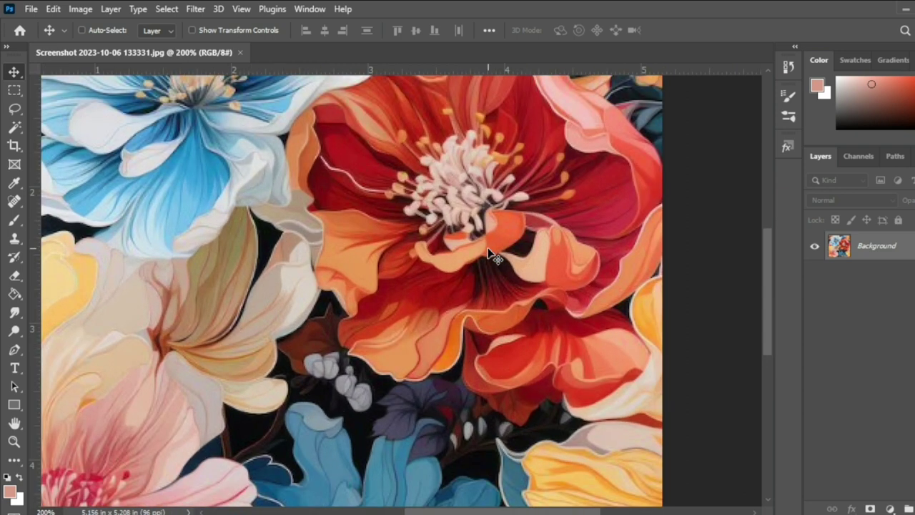
pyautogui.hotkey('ctrl', '-')
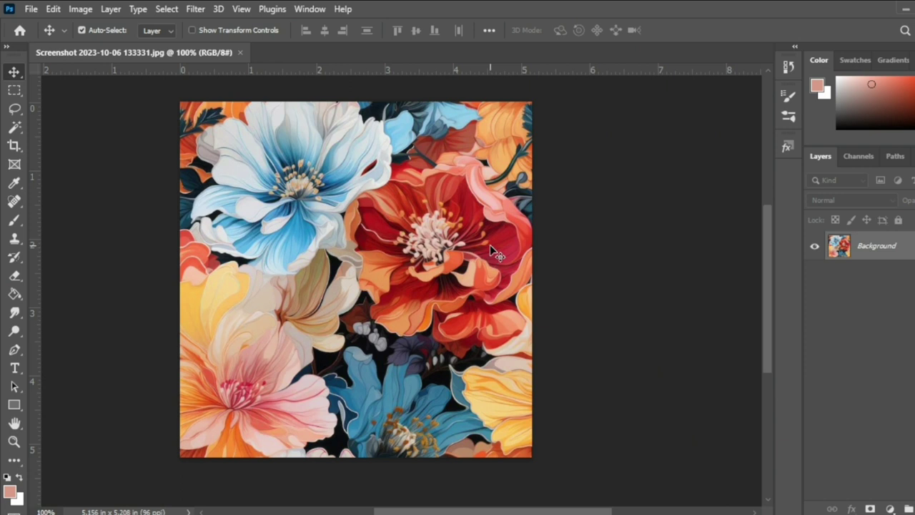
pyautogui.scroll(1, 490, 247)
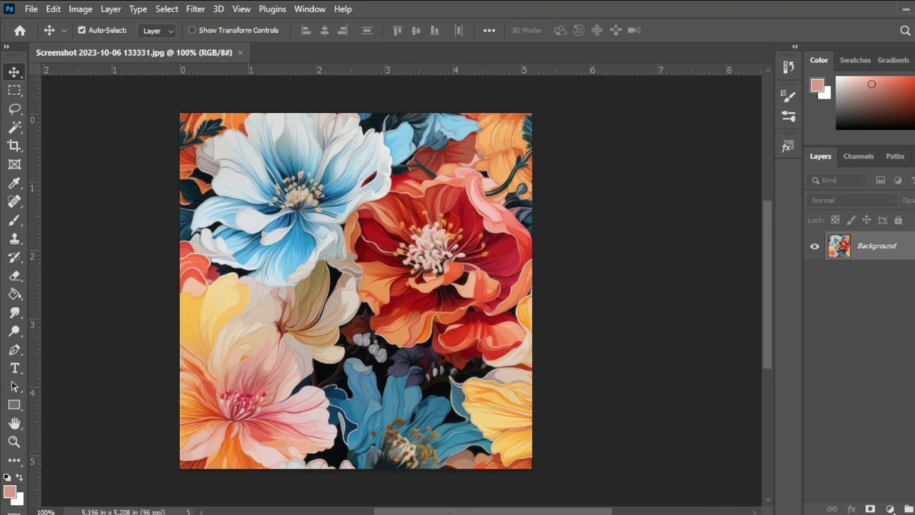
pyautogui.hscroll(1, 387, 289)
pyautogui.hscroll(2, 388, 289)
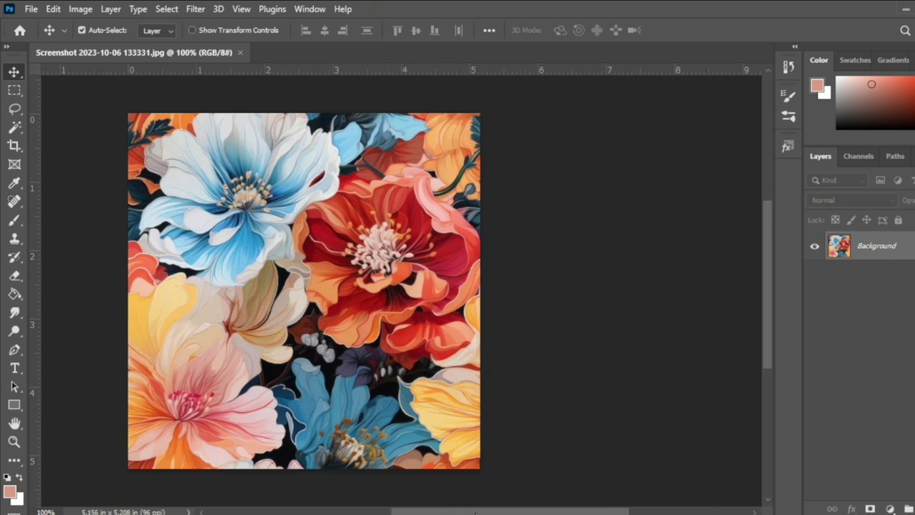
pyautogui.hscroll(2, 388, 289)
pyautogui.hscroll(2, 387, 289)
pyautogui.hscroll(2, 388, 288)
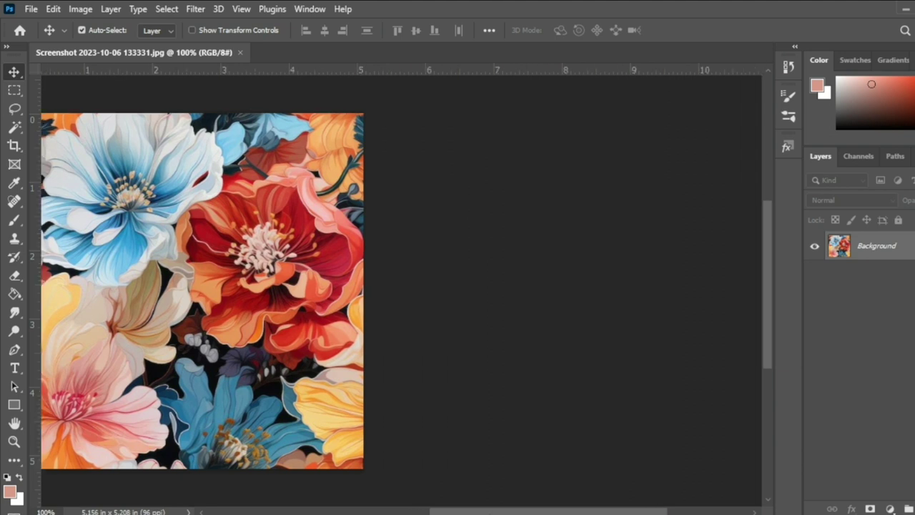
pyautogui.hscroll(2, 387, 289)
pyautogui.hscroll(1, 387, 288)
pyautogui.hscroll(1, 388, 288)
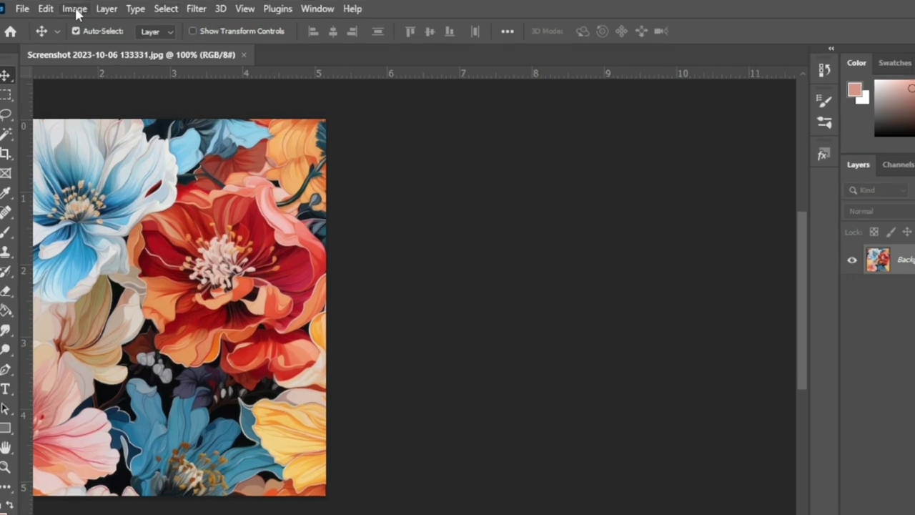
# Begin an Indexed Color conversion with Dither set to None and a Custom palette
pyautogui.click(80, 9)
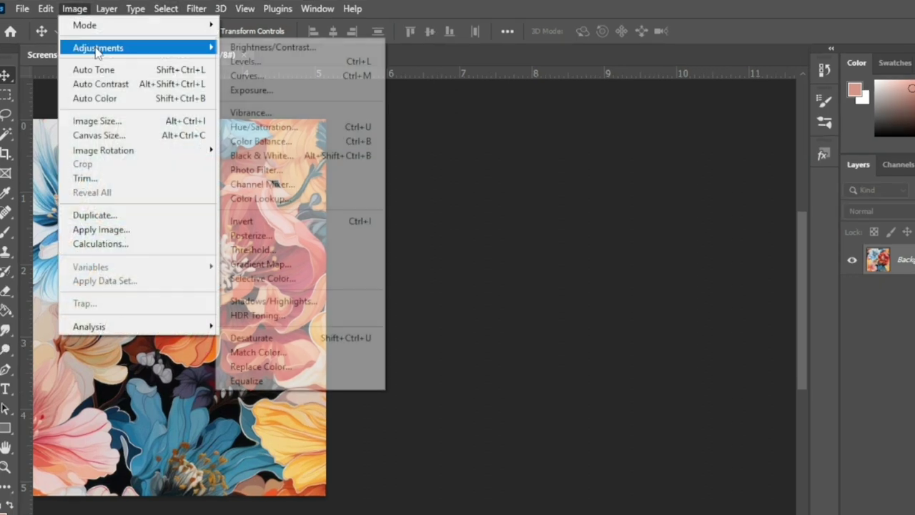
pyautogui.moveTo(136, 25)
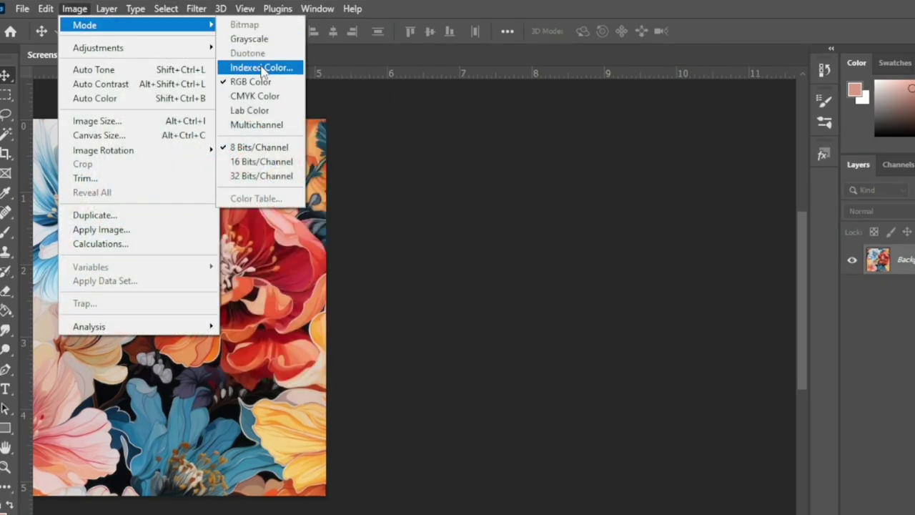
pyautogui.click(261, 66)
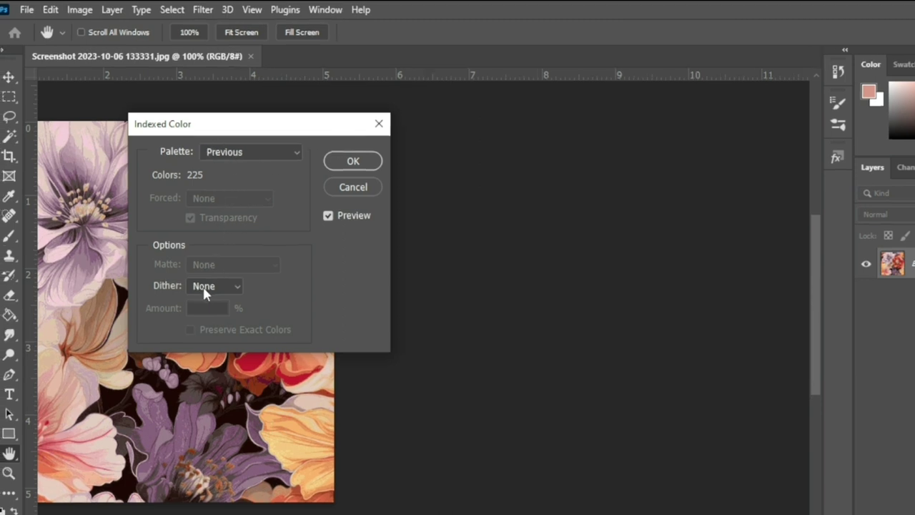
pyautogui.click(208, 286)
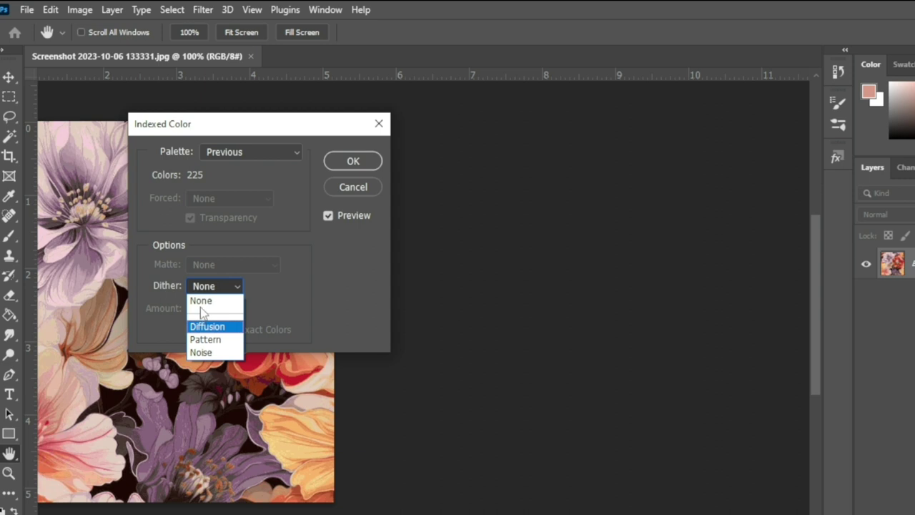
pyautogui.click(205, 301)
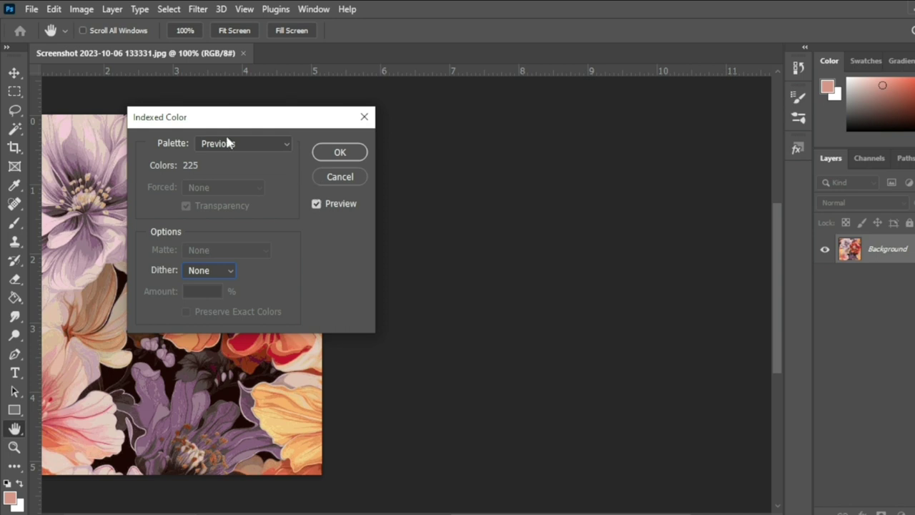
pyautogui.click(229, 143)
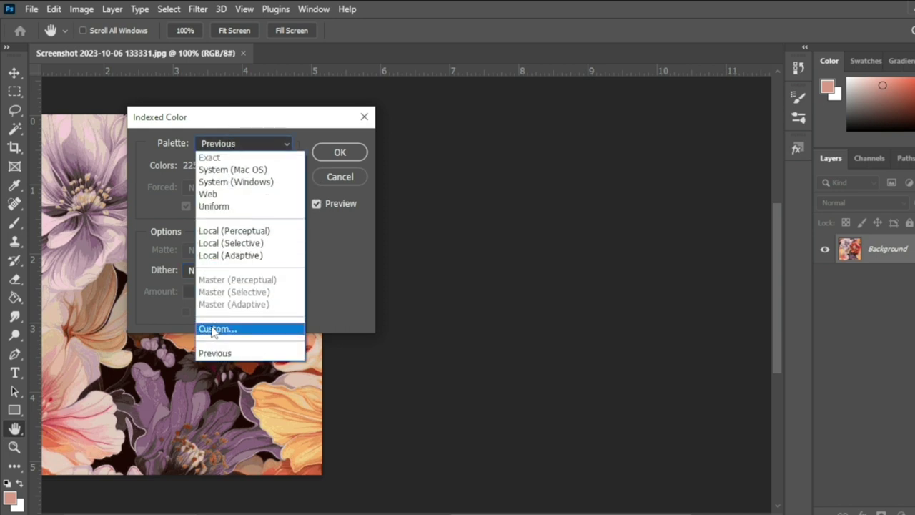
pyautogui.click(216, 328)
# Move the Color Table aside and Alt-click to delete the first swatches
pyautogui.moveTo(444, 89); pyautogui.dragTo(190, 206)
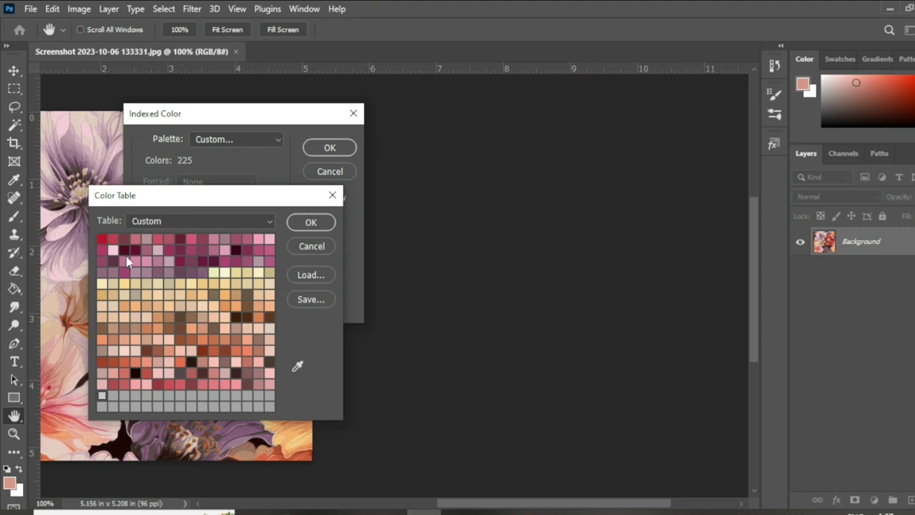
pyautogui.press('alt')
pyautogui.keyDown('alt'); pyautogui.click(100, 244); pyautogui.keyUp('alt')
pyautogui.click(102, 244)
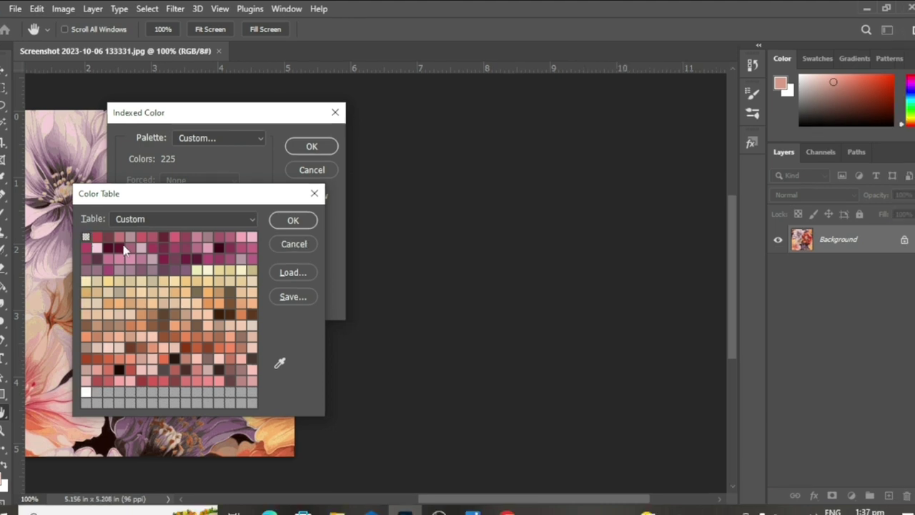
pyautogui.press('alt')
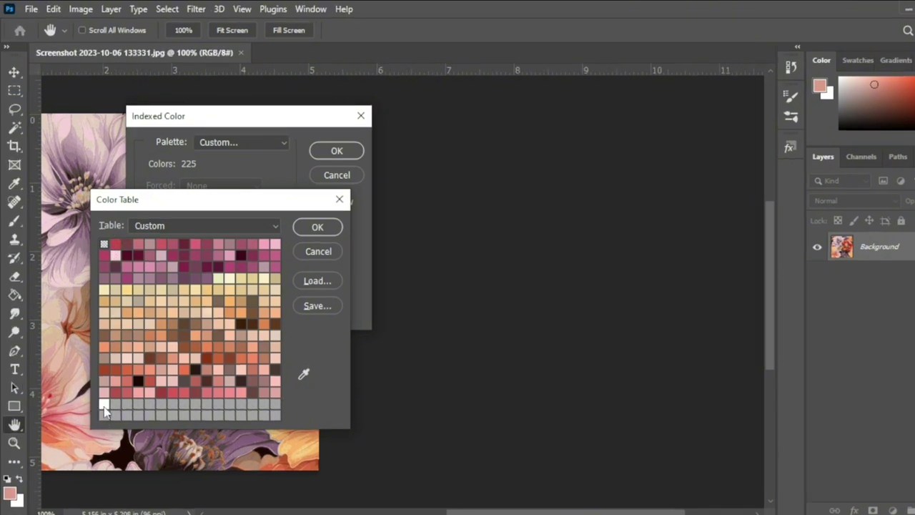
pyautogui.keyDown('ctrl'); pyautogui.click(104, 406); pyautogui.keyUp('ctrl')
pyautogui.keyDown('ctrl'); pyautogui.click(104, 406); pyautogui.keyUp('ctrl')
pyautogui.keyDown('ctrl'); pyautogui.click(104, 406); pyautogui.keyUp('ctrl')
pyautogui.keyDown('ctrl'); pyautogui.click(104, 406); pyautogui.keyUp('ctrl')
# Delete the remaining swatches down to one, then move the table off the image
pyautogui.keyDown('ctrl'); pyautogui.click(104, 392); pyautogui.keyUp('ctrl')
pyautogui.keyDown('ctrl'); pyautogui.click(111, 238); pyautogui.keyUp('ctrl')
pyautogui.keyDown('ctrl'); pyautogui.click(113, 240); pyautogui.keyUp('ctrl')
pyautogui.keyDown('ctrl'); pyautogui.click(113, 240); pyautogui.keyUp('ctrl')
pyautogui.keyDown('ctrl'); pyautogui.click(113, 240); pyautogui.keyUp('ctrl')
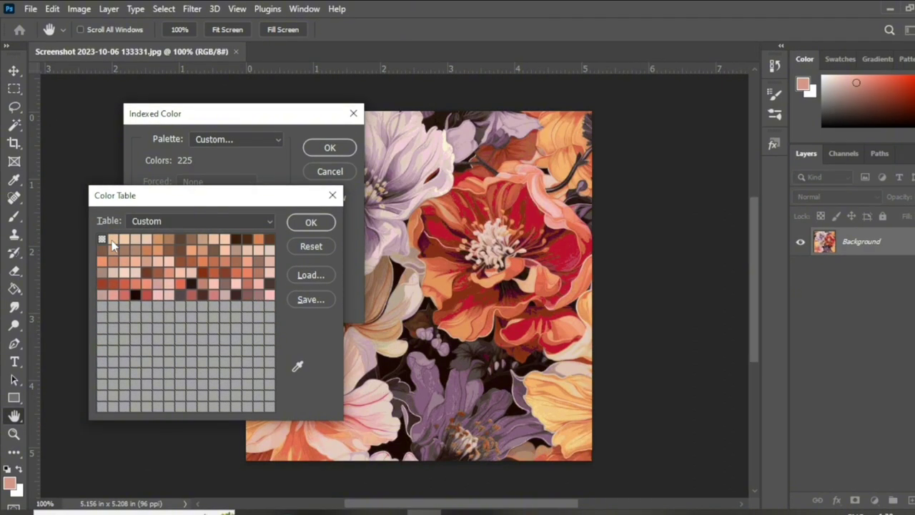
pyautogui.keyDown('ctrl'); pyautogui.click(113, 241); pyautogui.keyUp('ctrl')
pyautogui.keyDown('ctrl'); pyautogui.click(112, 242); pyautogui.keyUp('ctrl')
pyautogui.keyDown('ctrl'); pyautogui.click(112, 242); pyautogui.keyUp('ctrl')
pyautogui.keyDown('ctrl'); pyautogui.click(112, 242); pyautogui.keyUp('ctrl')
pyautogui.keyDown('ctrl'); pyautogui.click(112, 241); pyautogui.keyUp('ctrl')
pyautogui.moveTo(177, 195)
pyautogui.mouseDown()
pyautogui.moveTo(609, 266)
pyautogui.moveTo(621, 220)
pyautogui.mouseUp()
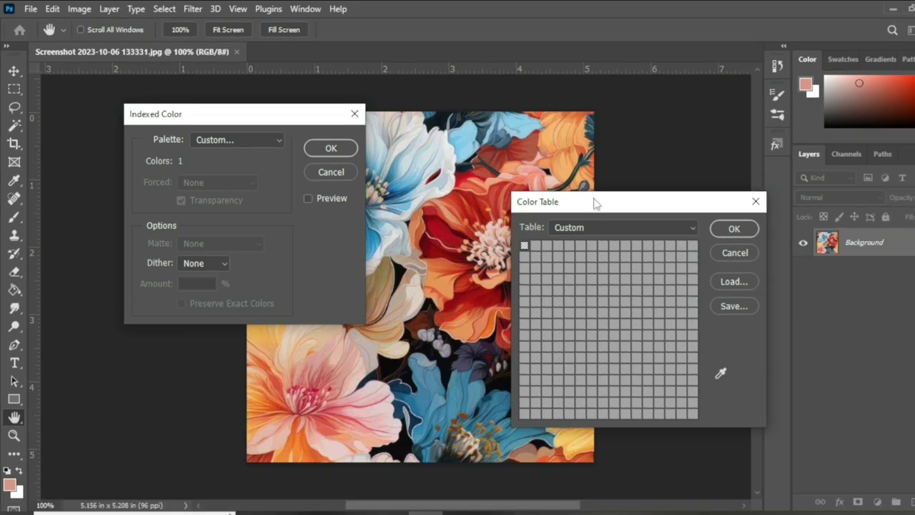
pyautogui.moveTo(595, 200)
pyautogui.mouseDown()
pyautogui.moveTo(555, 175)
pyautogui.moveTo(546, 185)
pyautogui.mouseUp()
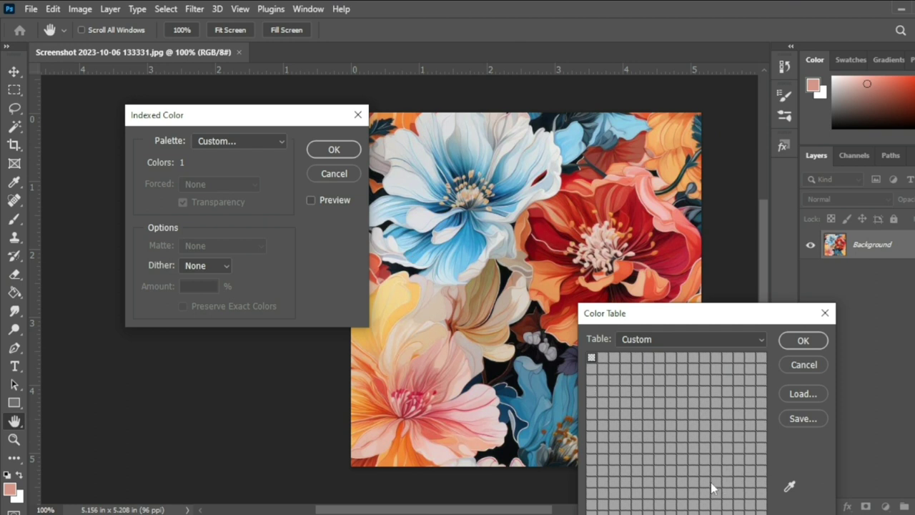
# Sample near-white and blue from the petals into the first two palette slots
pyautogui.click(591, 359)
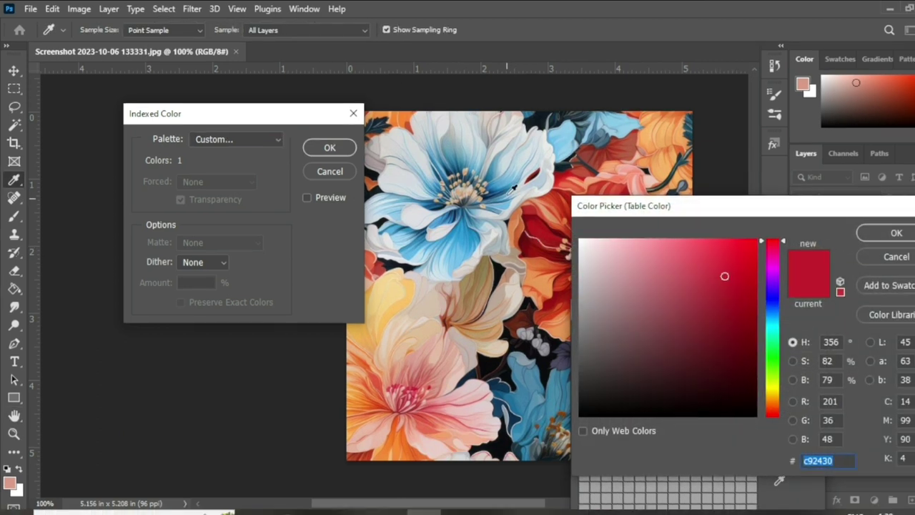
pyautogui.click(533, 144)
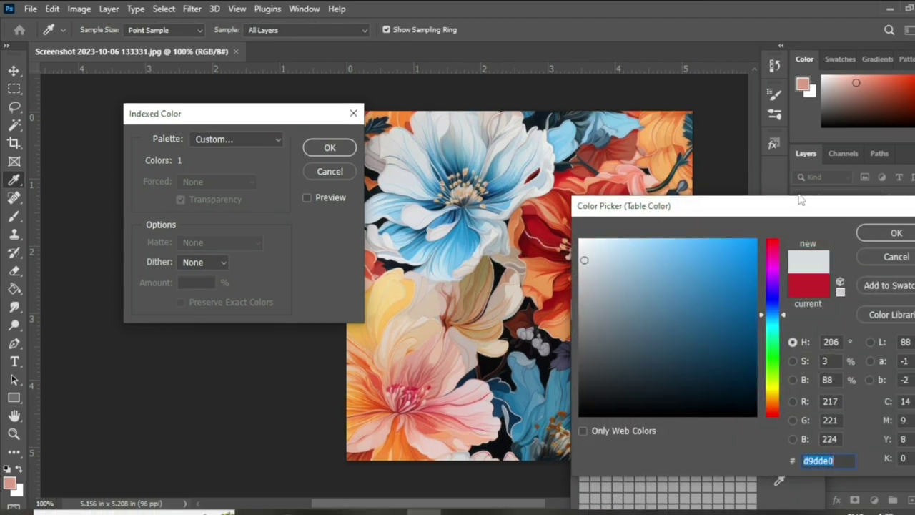
pyautogui.click(897, 231)
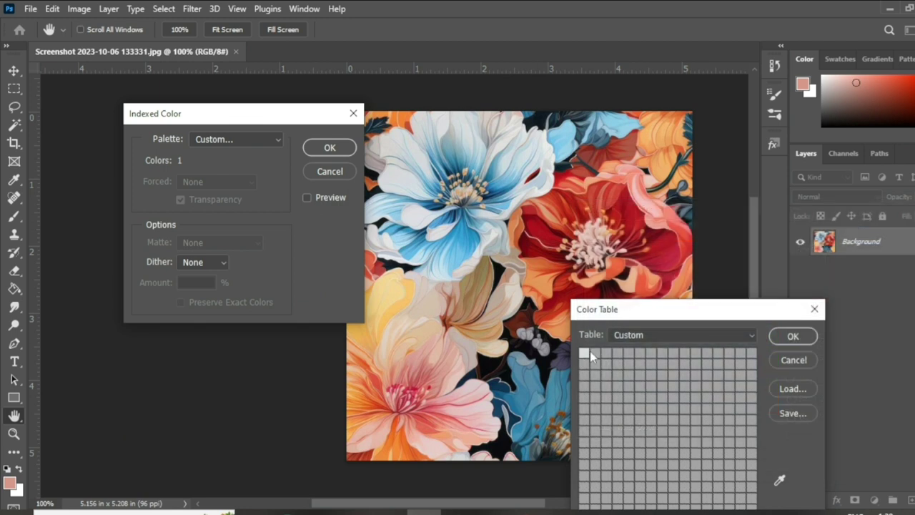
pyautogui.click(590, 351)
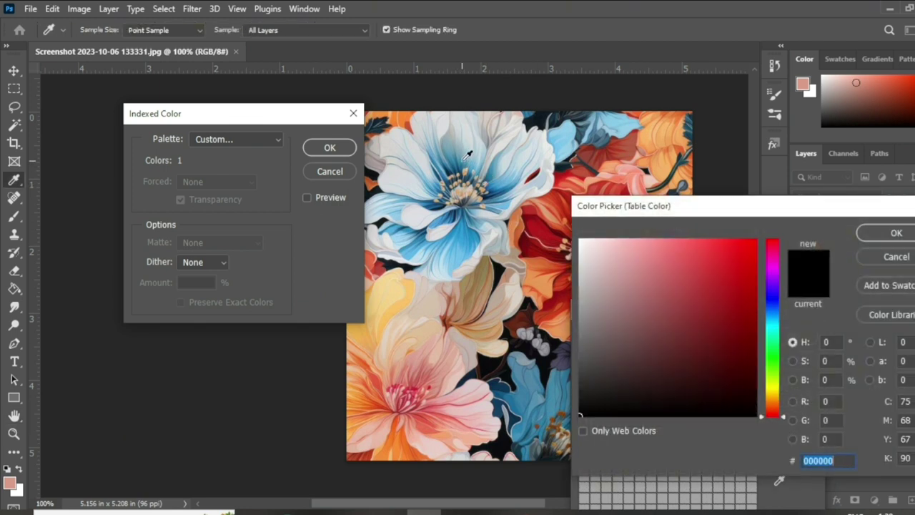
pyautogui.click(466, 153)
pyautogui.click(897, 233)
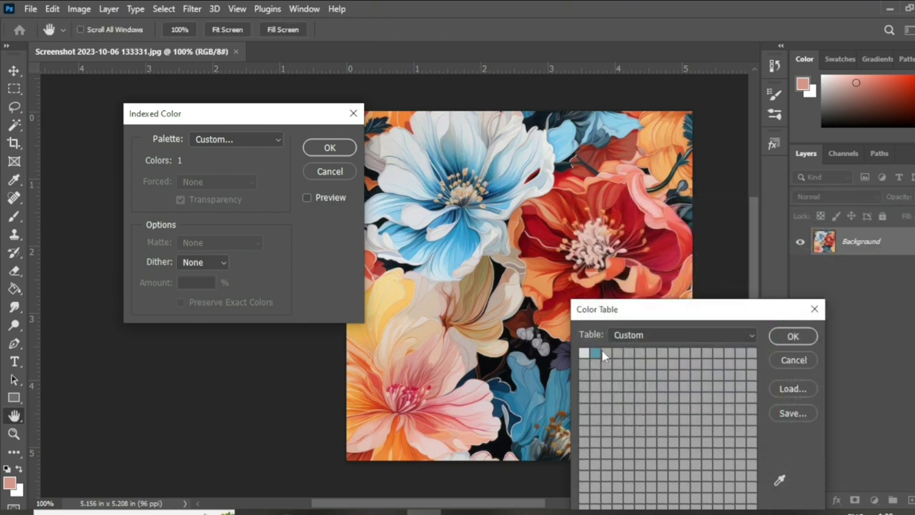
# Fill the remaining slots with dark blue, beige, red, gold, orange, red and black
pyautogui.click(606, 355)
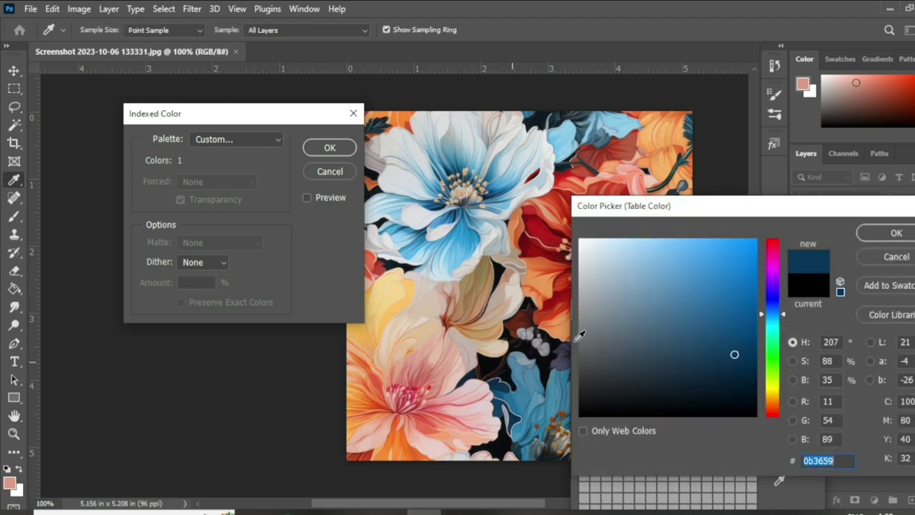
pyautogui.click(896, 233)
pyautogui.click(631, 360)
pyautogui.click(897, 233)
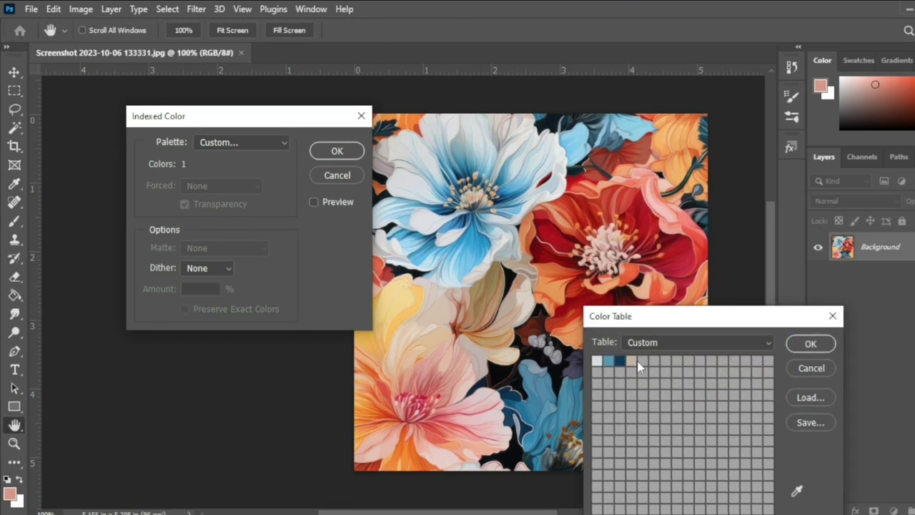
pyautogui.click(642, 360)
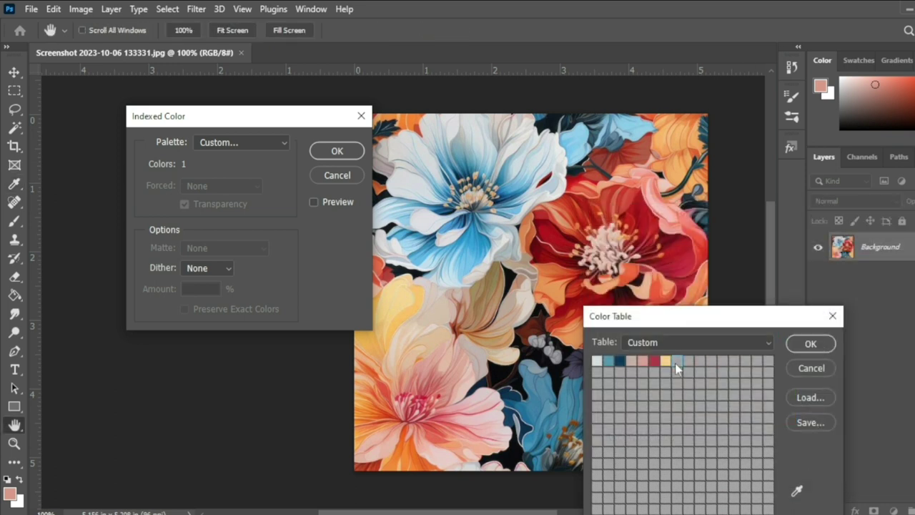
pyautogui.click(677, 361)
pyautogui.click(688, 361)
pyautogui.click(711, 361)
pyautogui.click(723, 361)
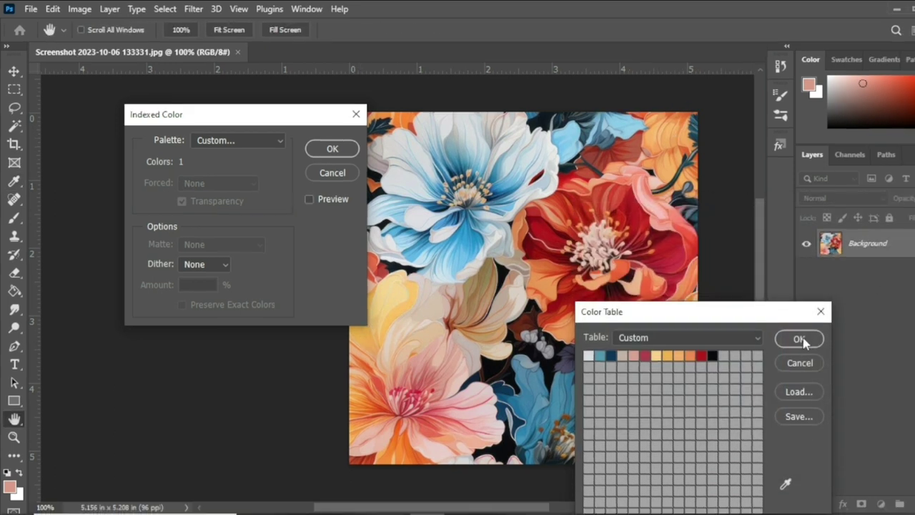
# Accept the 12-colour custom palette, compare the preview, and convert to indexed colour
pyautogui.click(799, 339)
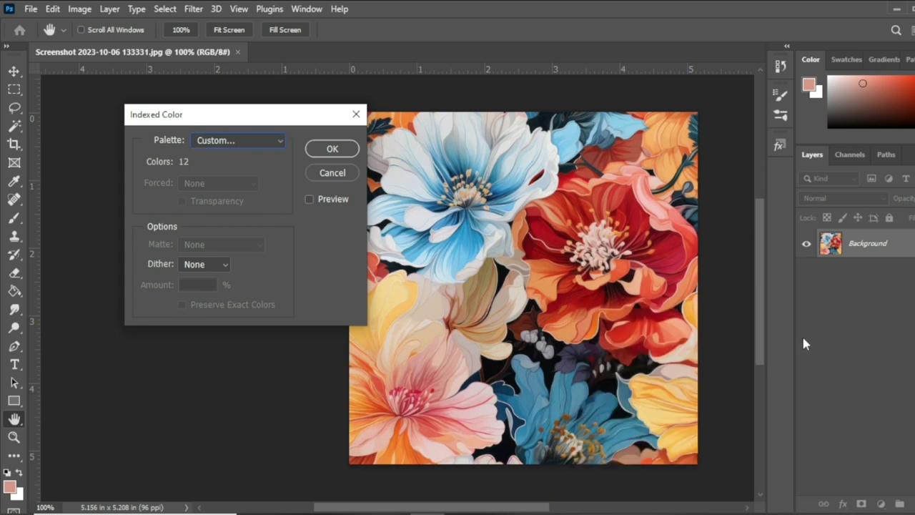
pyautogui.click(310, 199)
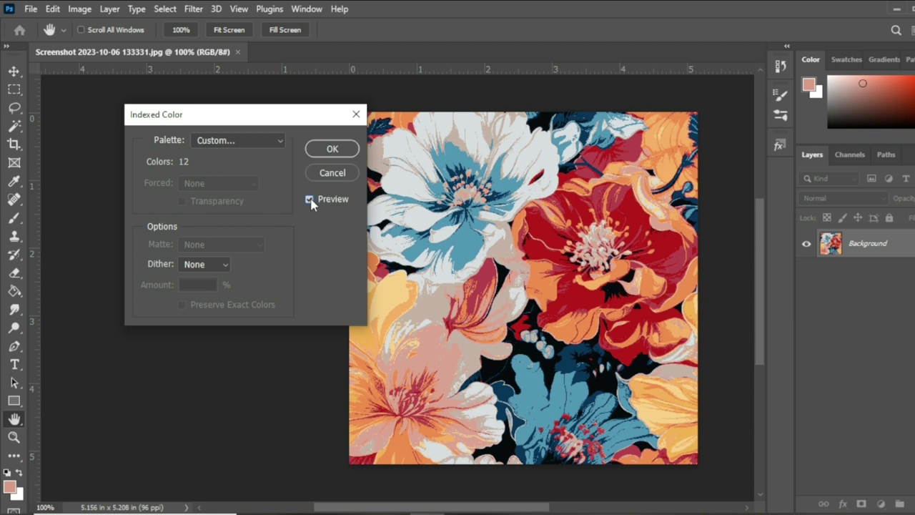
pyautogui.click(310, 200)
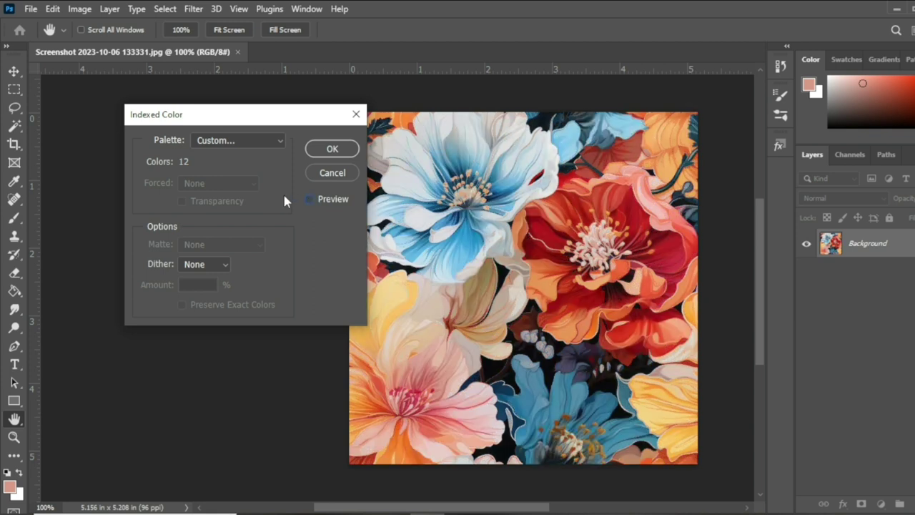
pyautogui.click(310, 199)
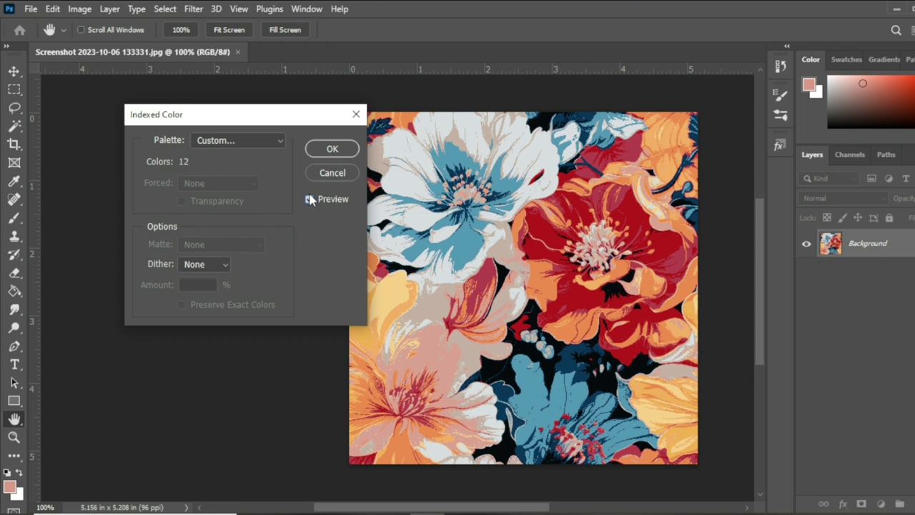
pyautogui.click(332, 151)
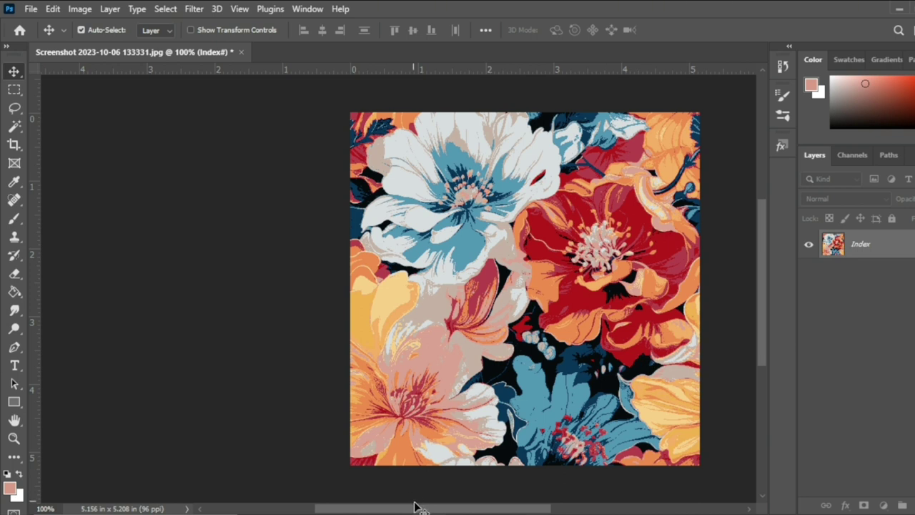
# Open the indexed image's Color Table and try 000000 on the first swatch, then cancel
pyautogui.moveTo(422, 509); pyautogui.dragTo(533, 509)
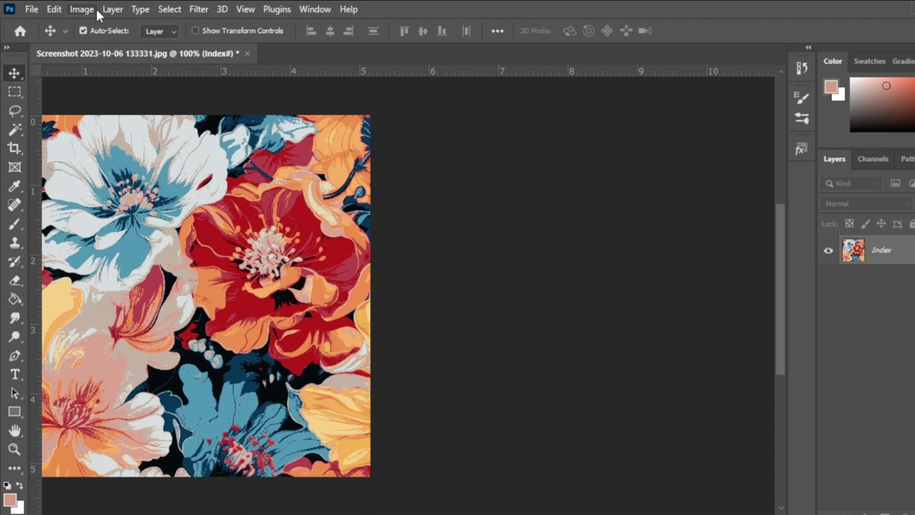
pyautogui.click(81, 10)
pyautogui.moveTo(100, 25)
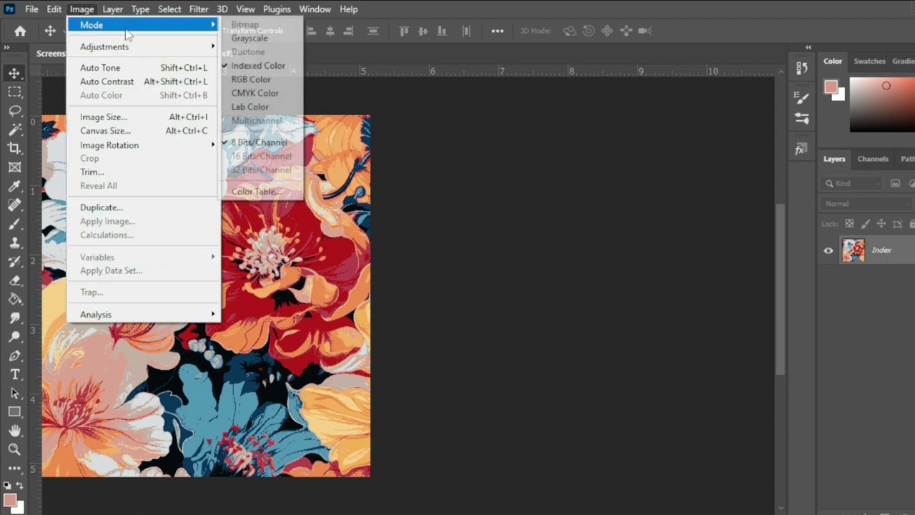
pyautogui.click(258, 191)
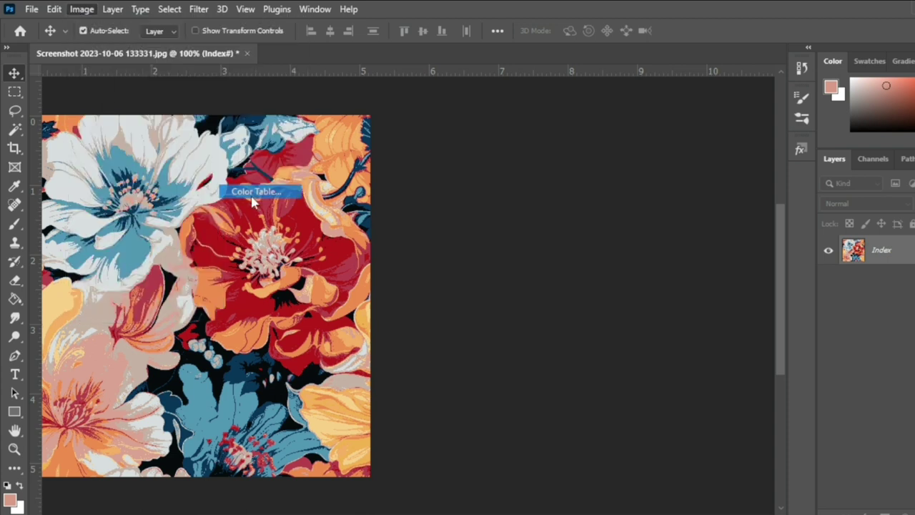
pyautogui.moveTo(421, 87)
pyautogui.mouseDown()
pyautogui.moveTo(329, 201)
pyautogui.moveTo(341, 260)
pyautogui.mouseUp()
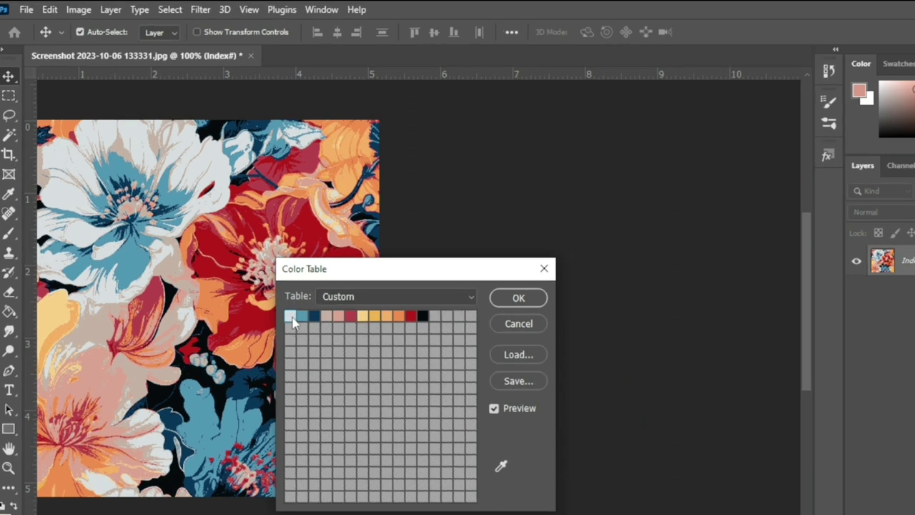
pyautogui.click(278, 297)
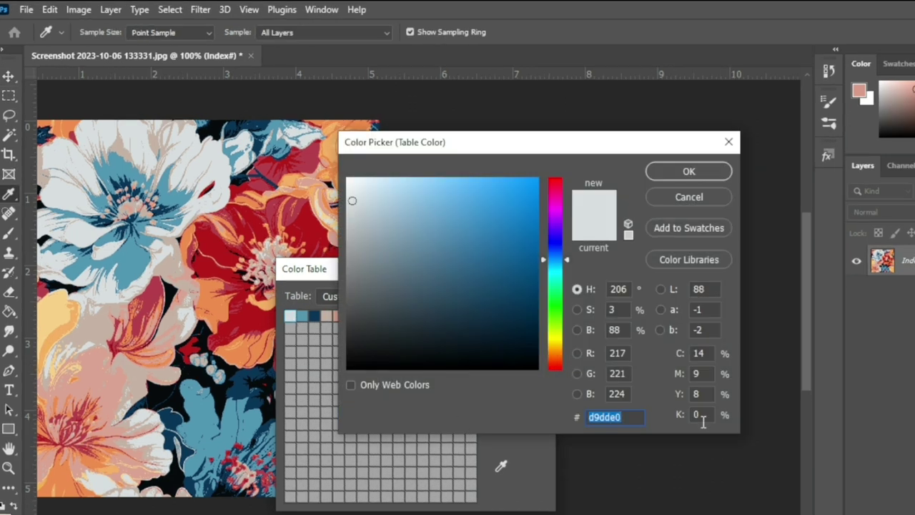
pyautogui.write('000000')
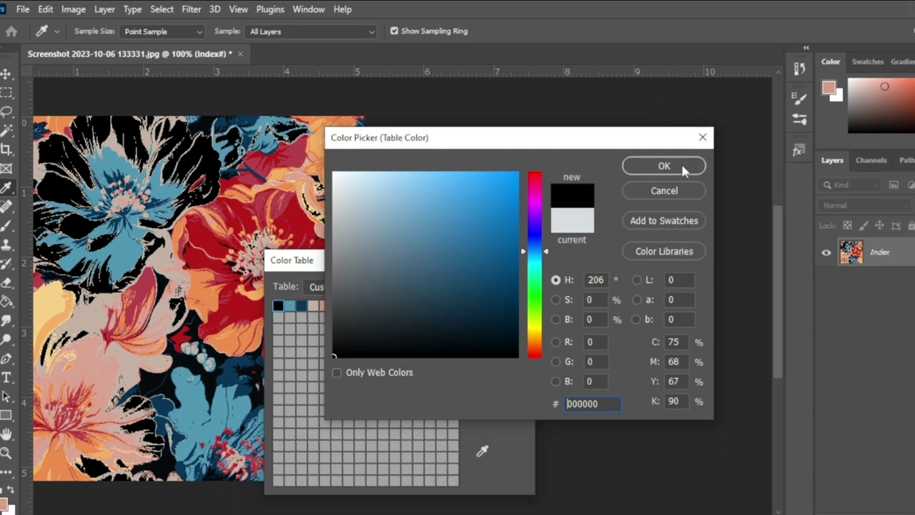
pyautogui.click(672, 188)
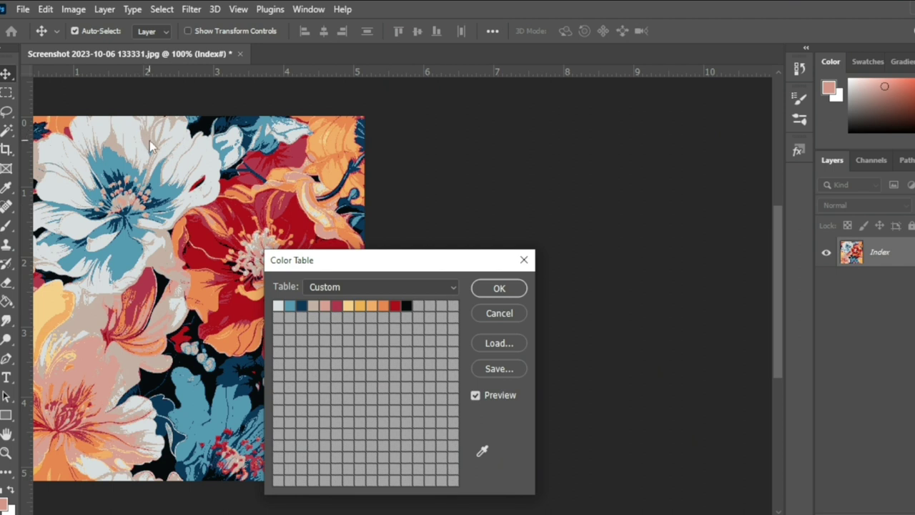
# Try grey-blue, light blue, grey, red, orange and pink on the black swatch, then cancel
pyautogui.click(406, 307)
pyautogui.click(362, 240)
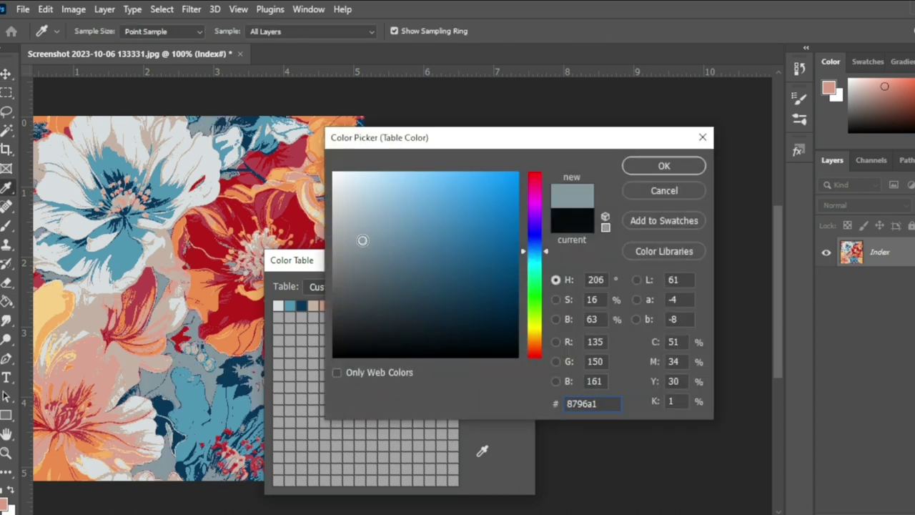
pyautogui.click(373, 213)
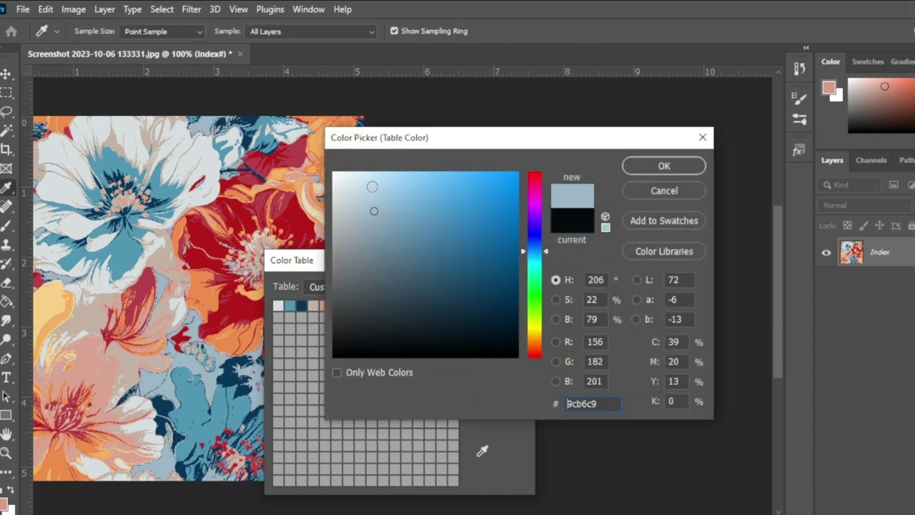
pyautogui.click(196, 156)
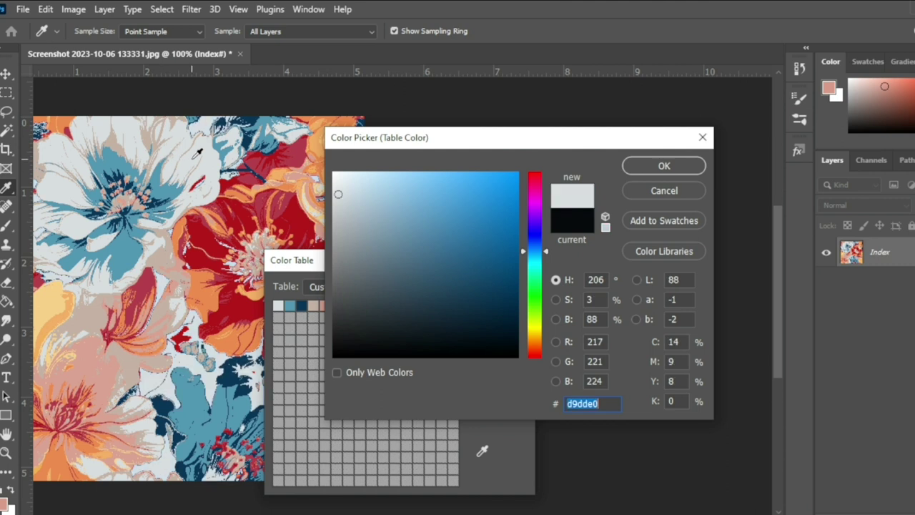
pyautogui.click(203, 254)
pyautogui.click(205, 292)
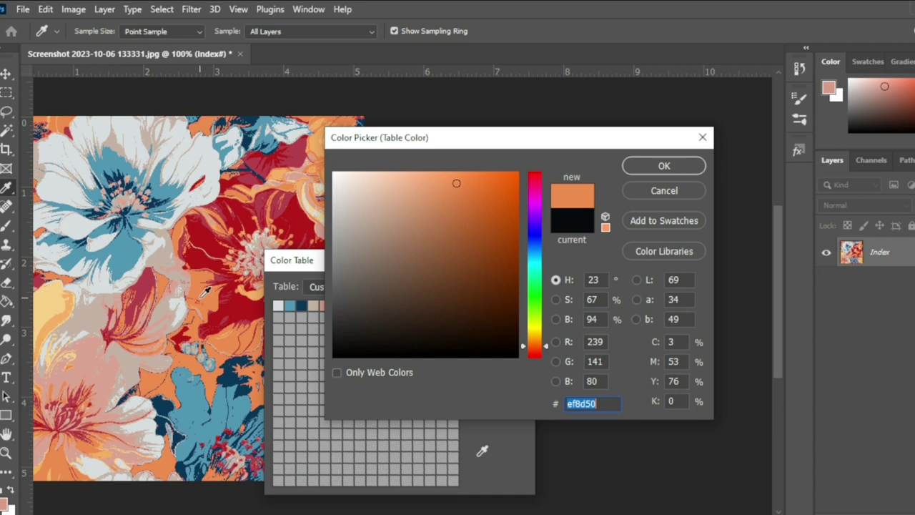
pyautogui.click(120, 363)
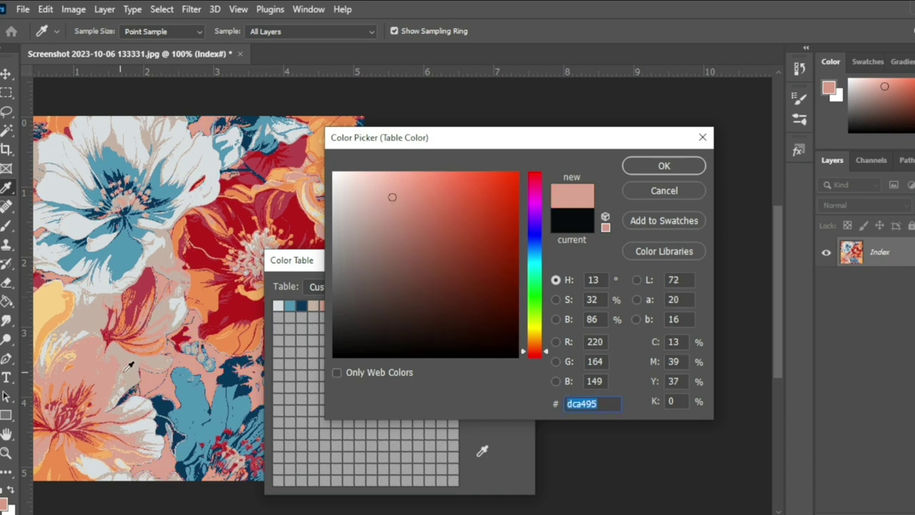
pyautogui.click(84, 221)
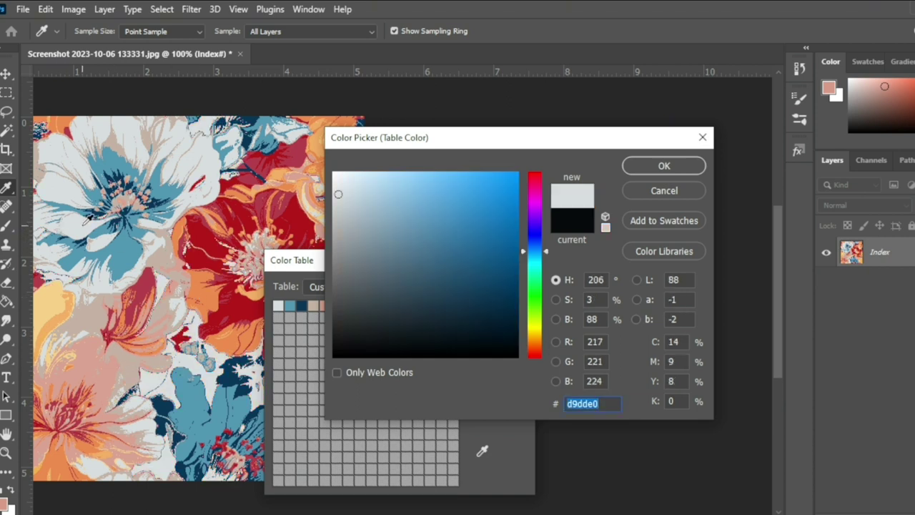
pyautogui.click(658, 191)
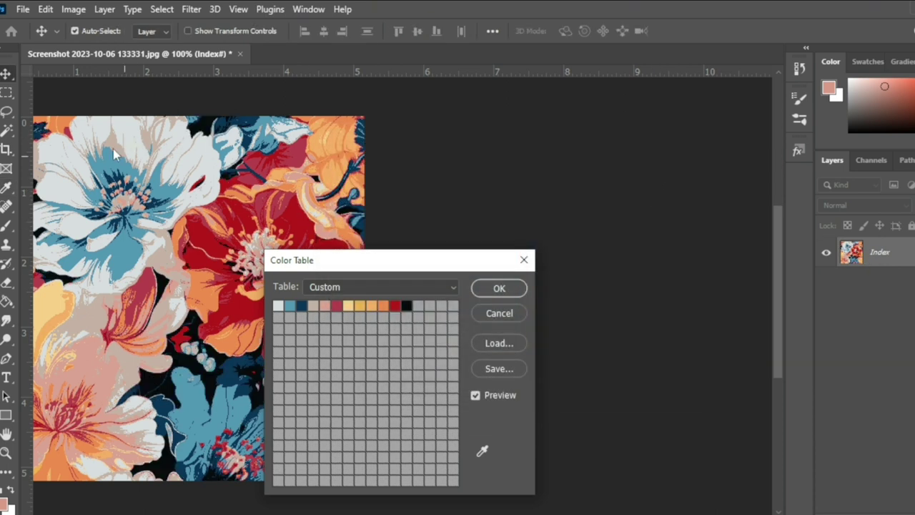
# Change the f2b352 swatch to the petal orange ef8d50 in the Color Table
pyautogui.moveTo(306, 266)
pyautogui.mouseDown()
pyautogui.moveTo(436, 264)
pyautogui.moveTo(413, 200)
pyautogui.mouseUp()
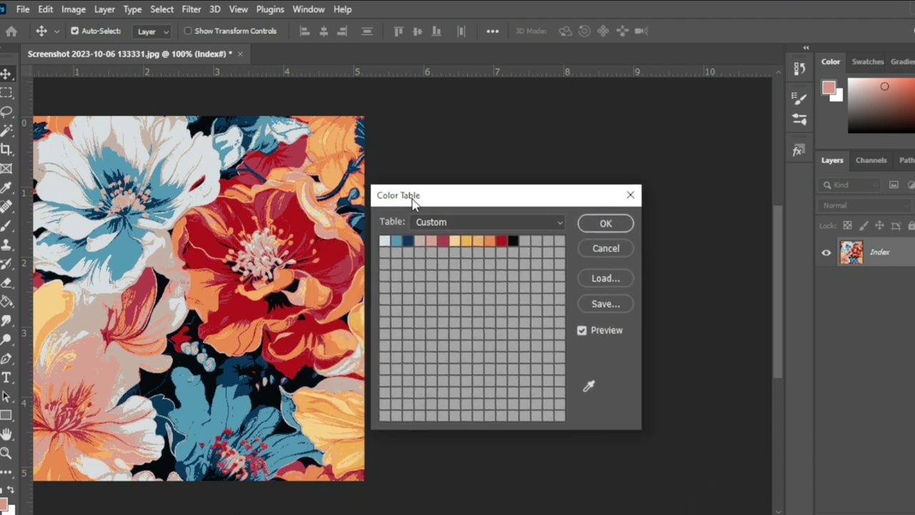
pyautogui.click(466, 241)
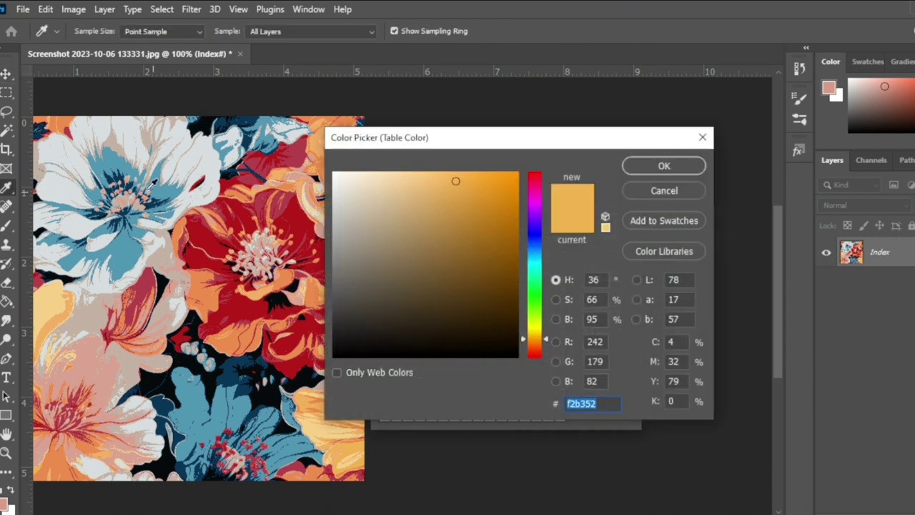
pyautogui.click(173, 233)
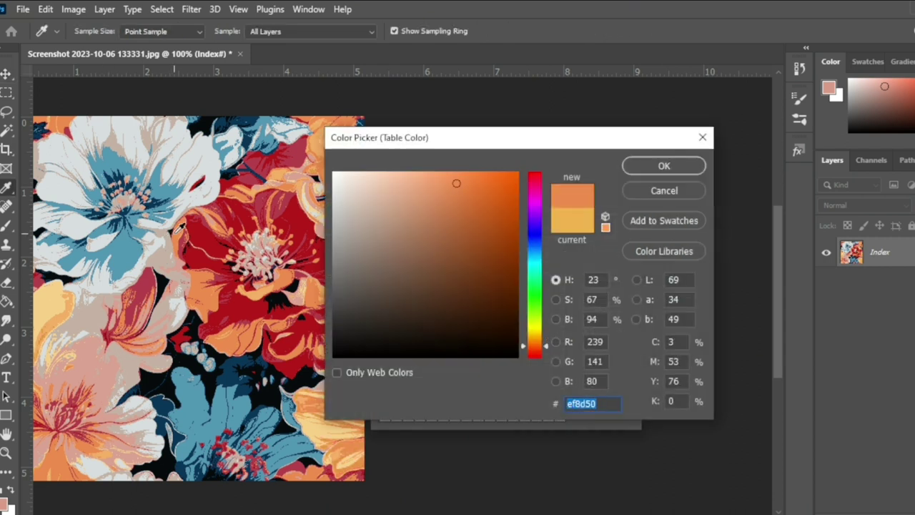
pyautogui.click(647, 167)
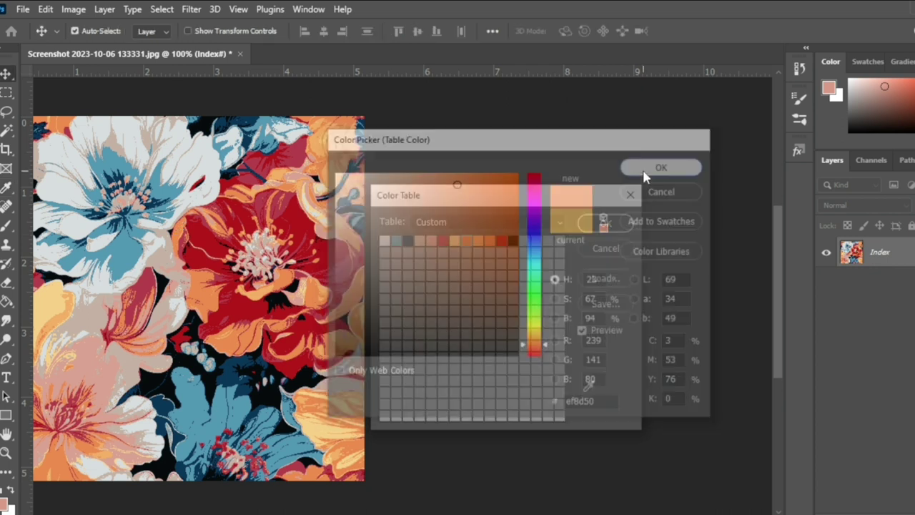
pyautogui.hotkey('ctrl', '+')
pyautogui.hotkey('ctrl', '+')
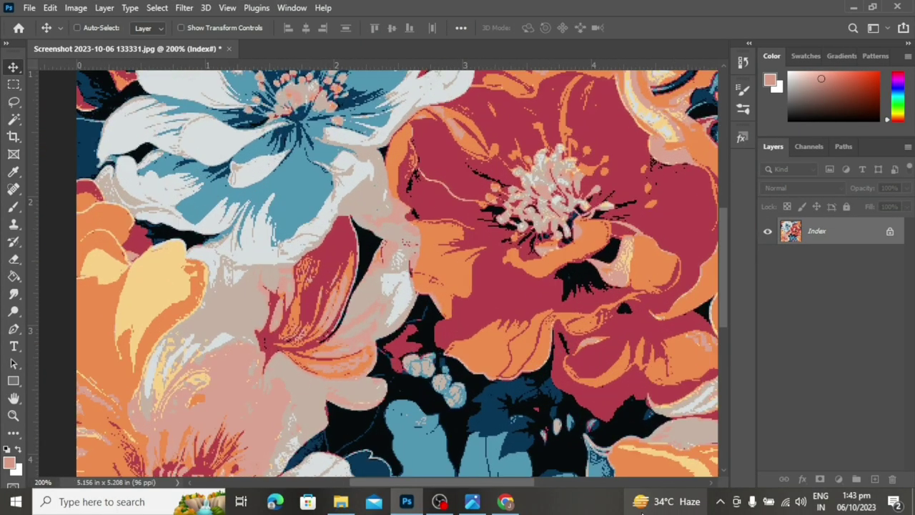
pyautogui.hotkey('ctrl', '-')
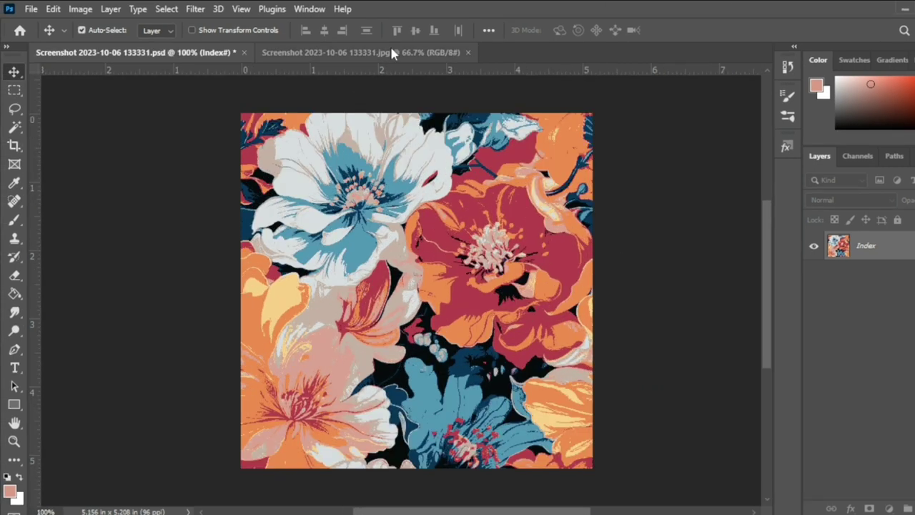
pyautogui.click(392, 53)
pyautogui.hotkey('ctrl', '+')
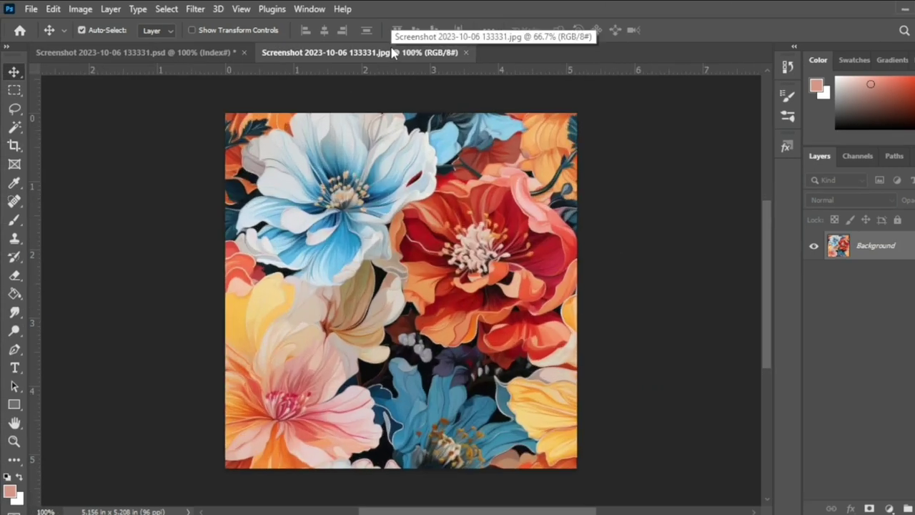
pyautogui.click(196, 55)
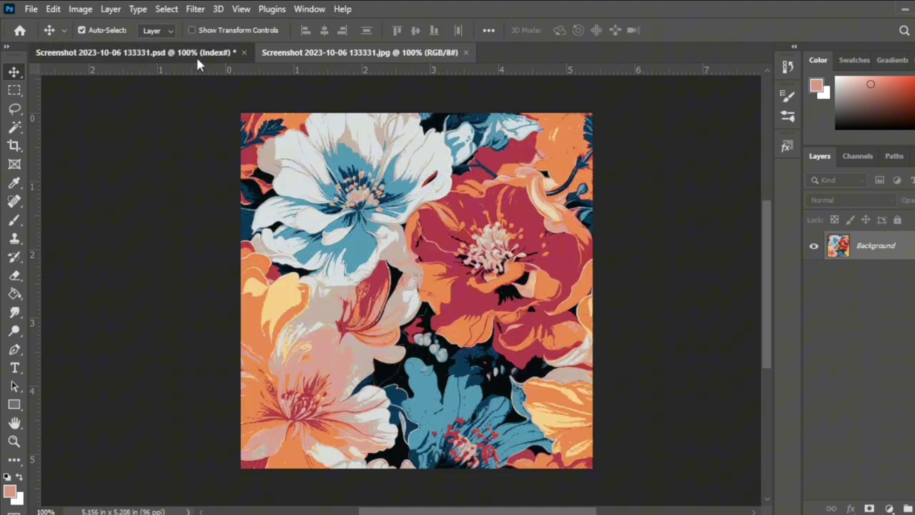
pyautogui.click(324, 55)
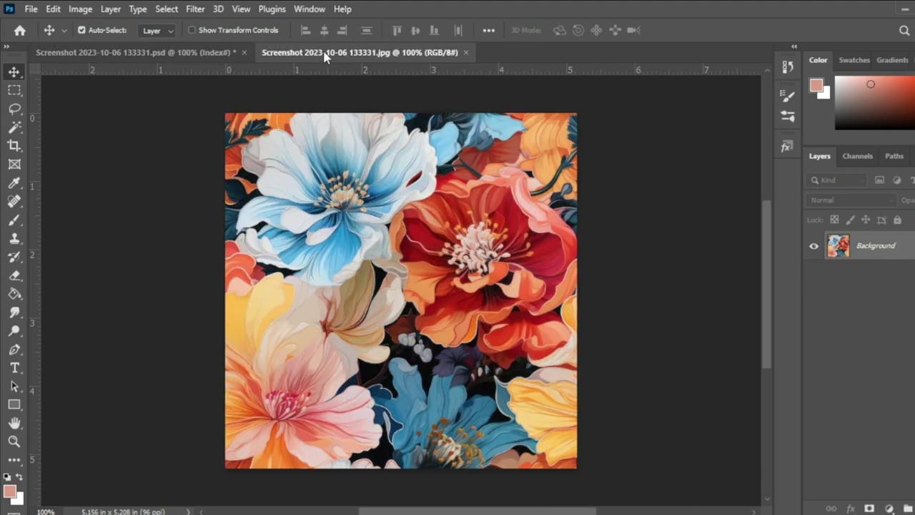
pyautogui.click(163, 61)
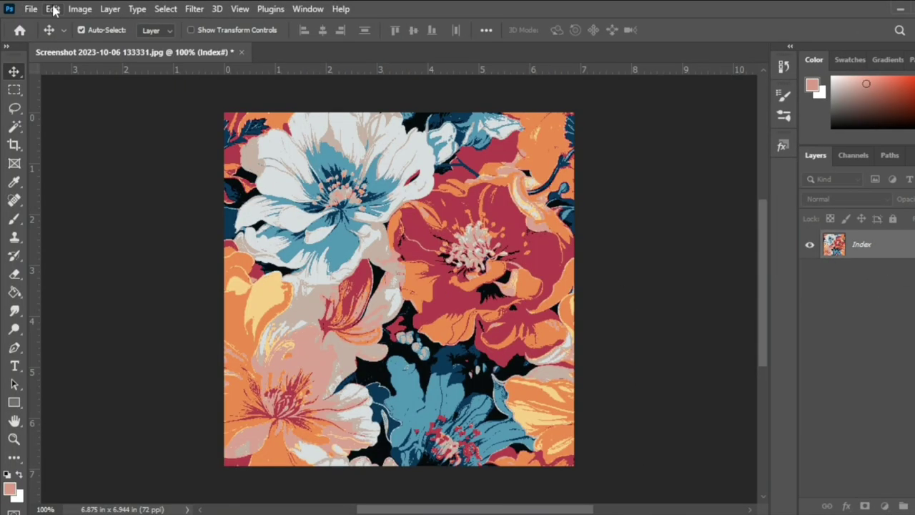
# Switch the image mode from Indexed Color to RGB Color
pyautogui.click(79, 9)
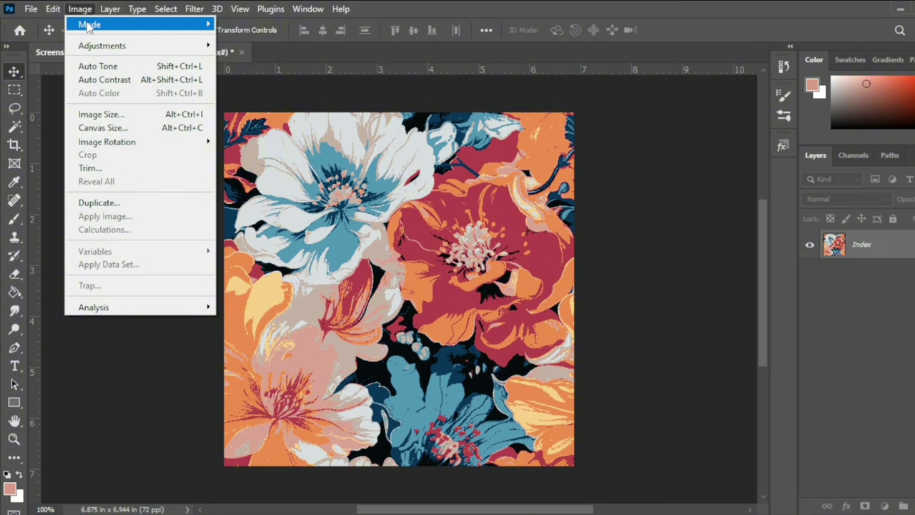
pyautogui.moveTo(90, 24)
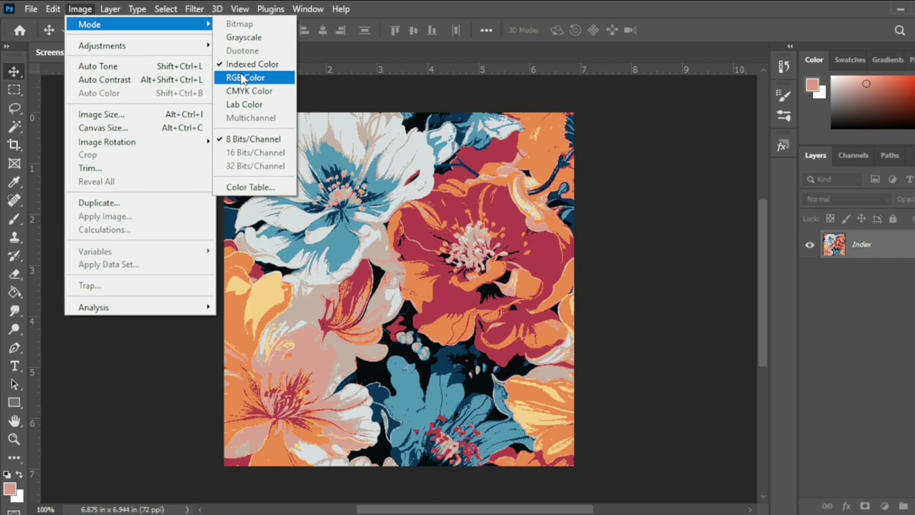
pyautogui.click(243, 77)
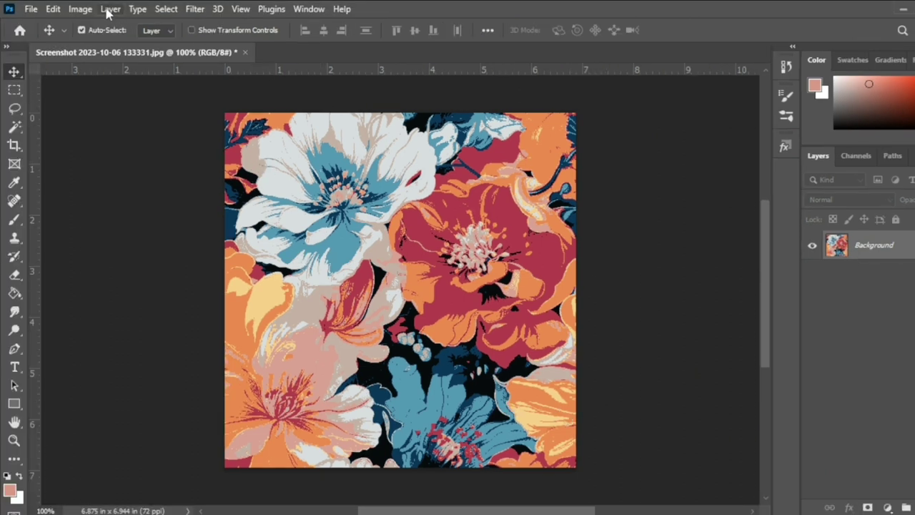
pyautogui.click(81, 10)
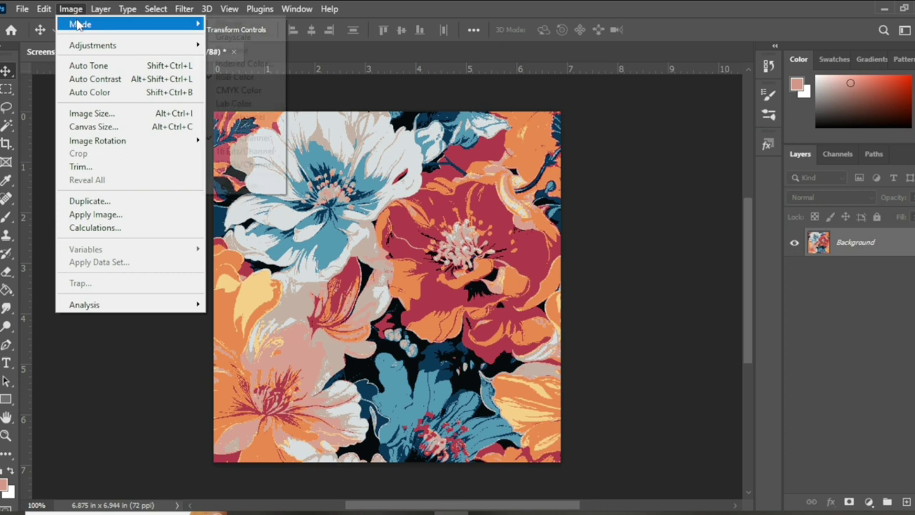
pyautogui.moveTo(129, 24)
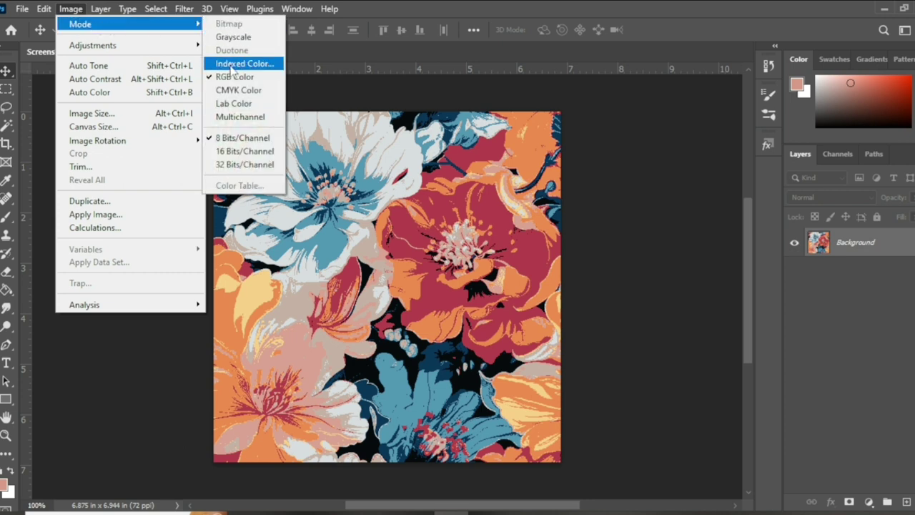
# Convert to indexed colour using an Exact 12-colour palette with Forced set to None
pyautogui.click(241, 63)
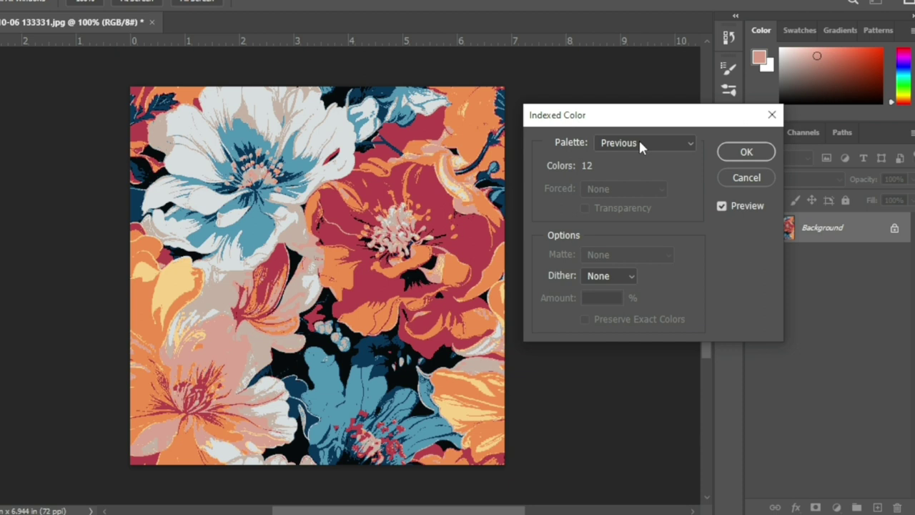
pyautogui.click(645, 176)
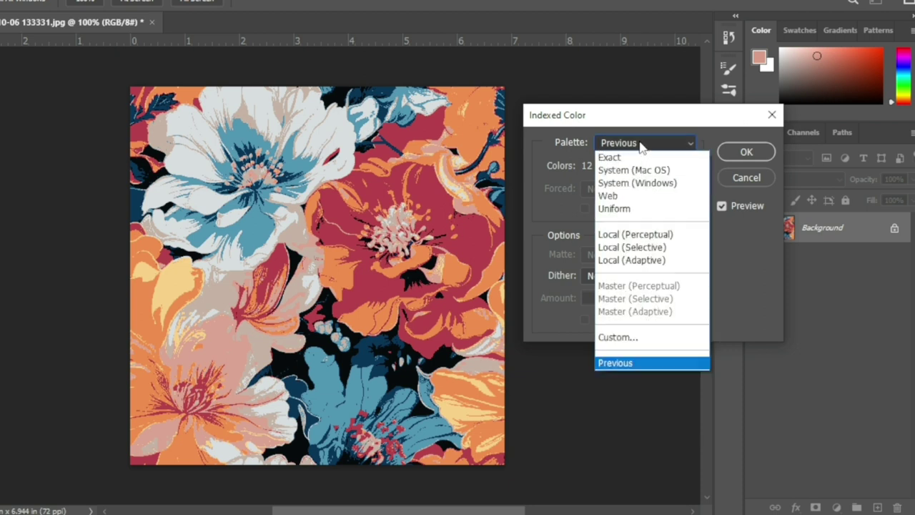
pyautogui.click(627, 160)
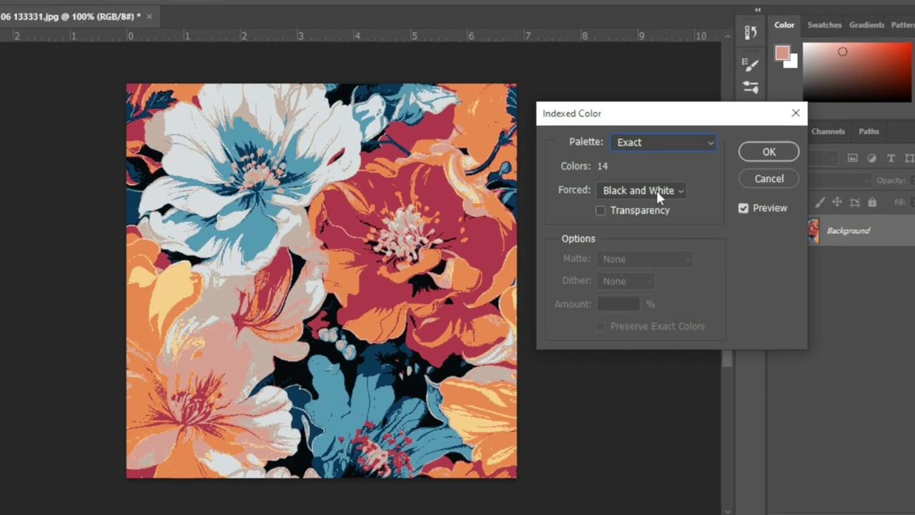
pyautogui.click(645, 204)
pyautogui.click(605, 219)
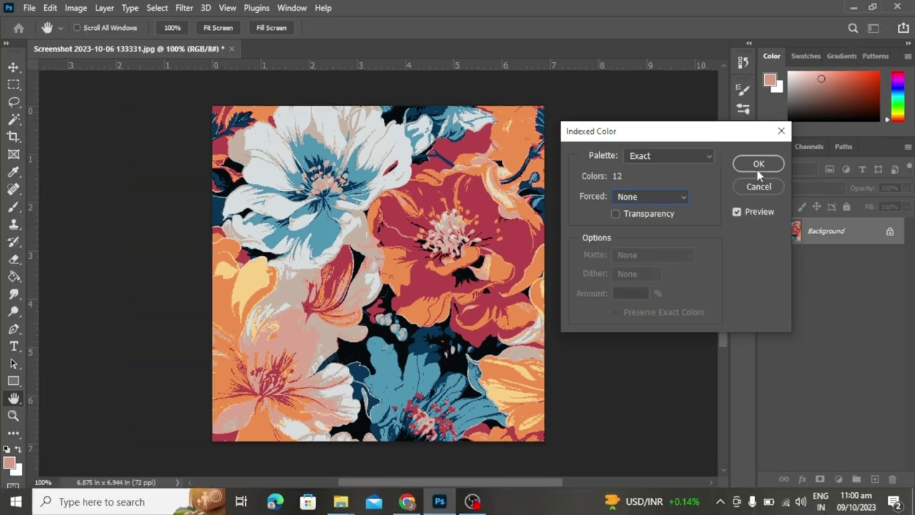
pyautogui.click(751, 156)
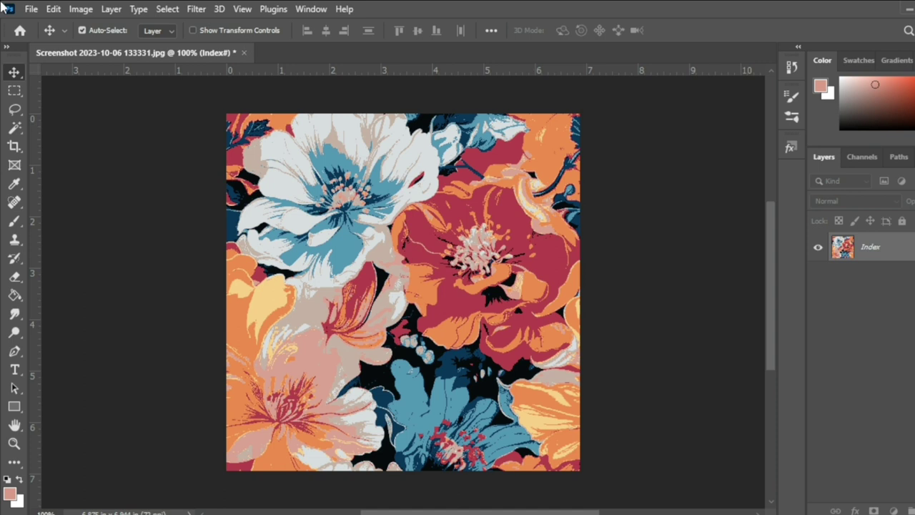
# Convert the image back to RGB and zoom between 100% and 200% to inspect it
pyautogui.click(80, 9)
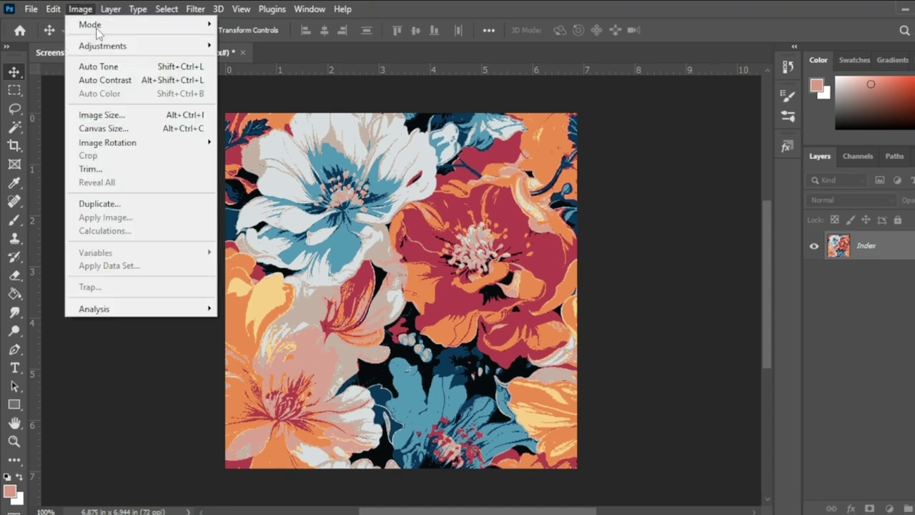
pyautogui.click(266, 78)
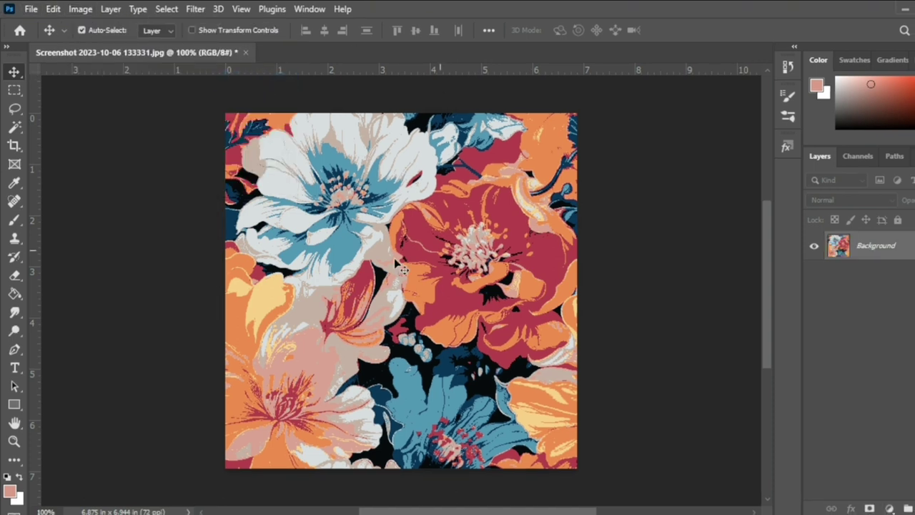
pyautogui.hotkey('ctrl', '+')
pyautogui.hotkey('ctrl', '-')
pyautogui.hotkey('ctrl', '+')
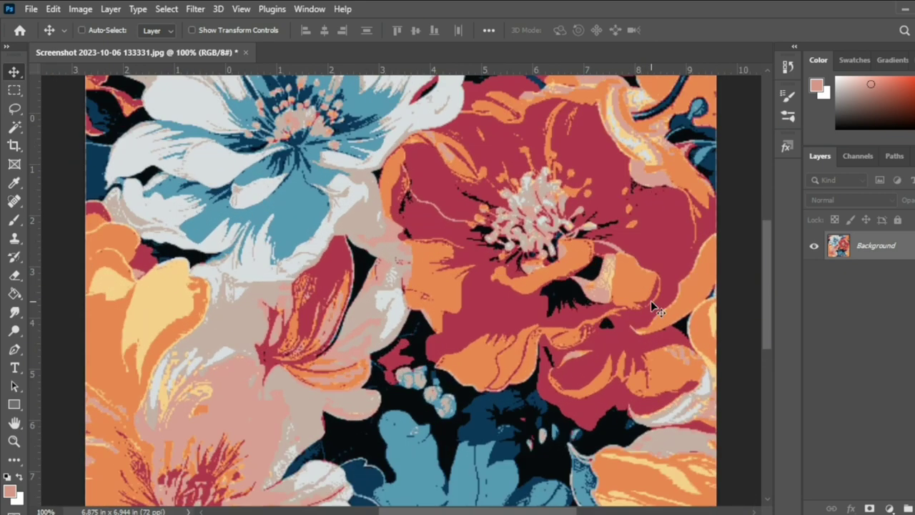
pyautogui.hotkey('ctrl', '-')
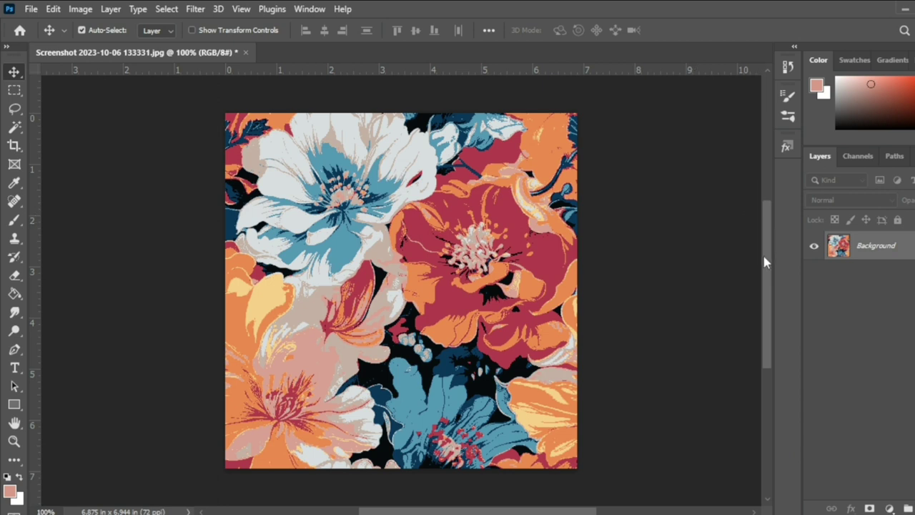
pyautogui.moveTo(762, 252); pyautogui.dragTo(762, 240)
pyautogui.hotkey('ctrl', '+')
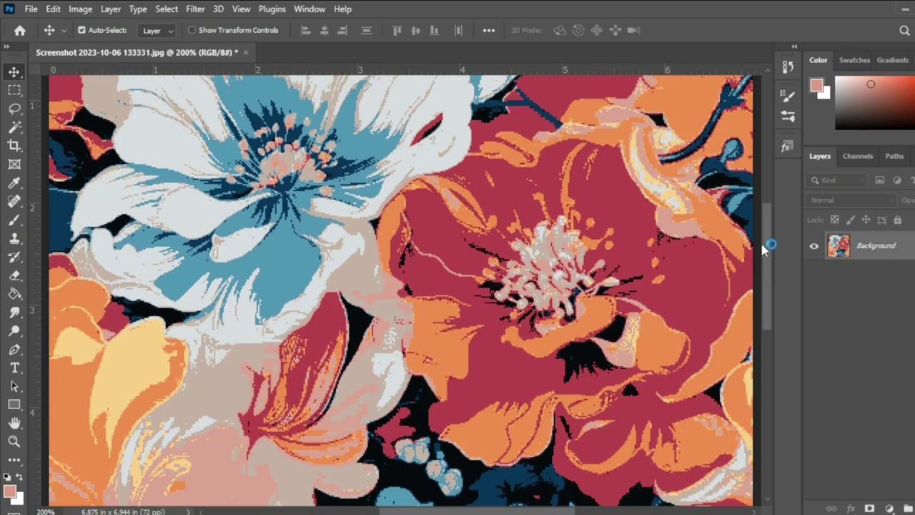
pyautogui.hotkey('ctrl', '-')
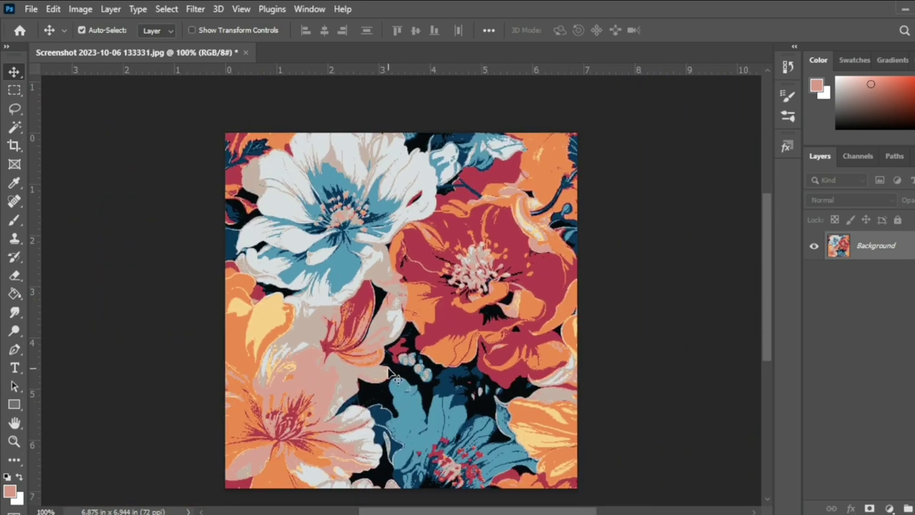